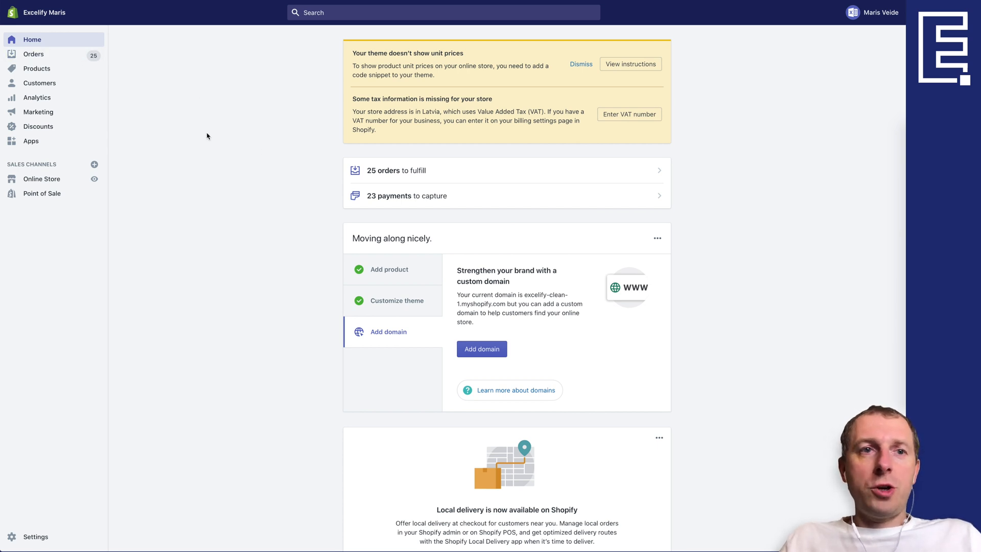
# Open the Excelify.io app from the store's installed apps and start a new export in the Excelify: Excel format.
pyautogui.click(67, 143)
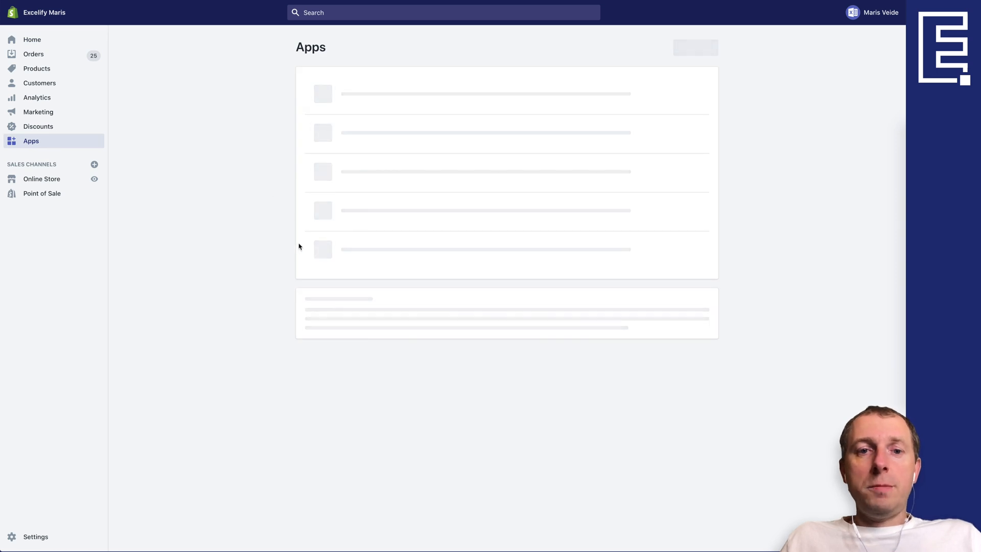
pyautogui.click(339, 219)
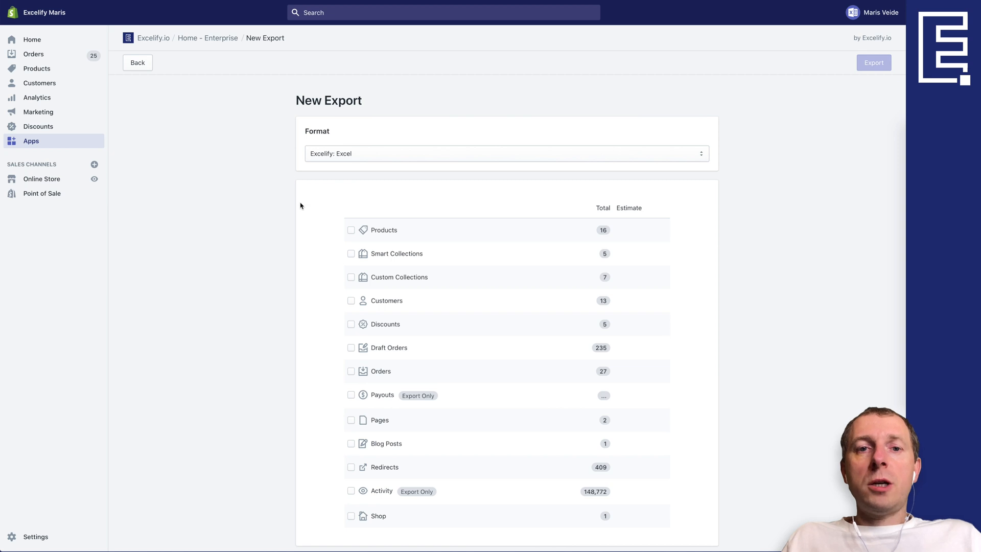
pyautogui.click(330, 155)
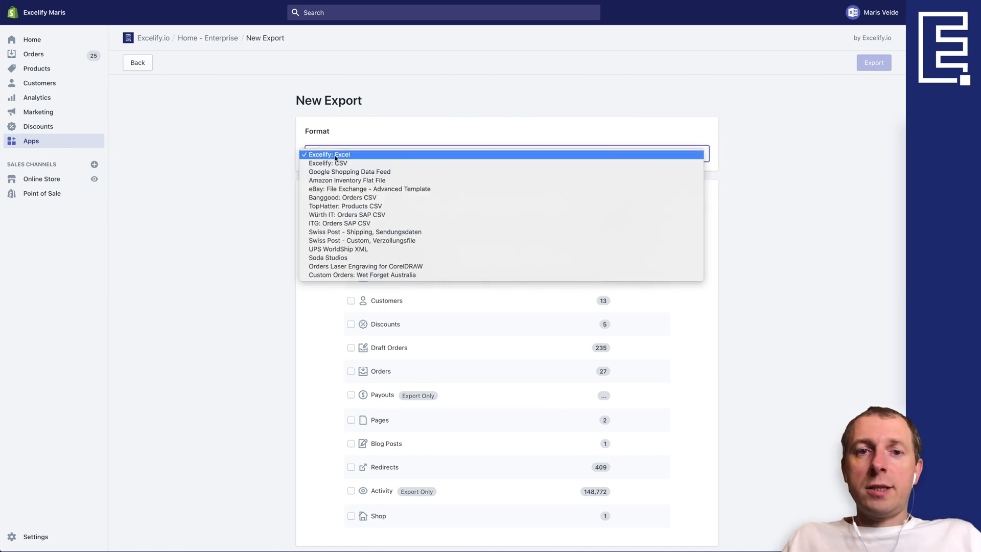
pyautogui.click(342, 154)
pyautogui.click(331, 225)
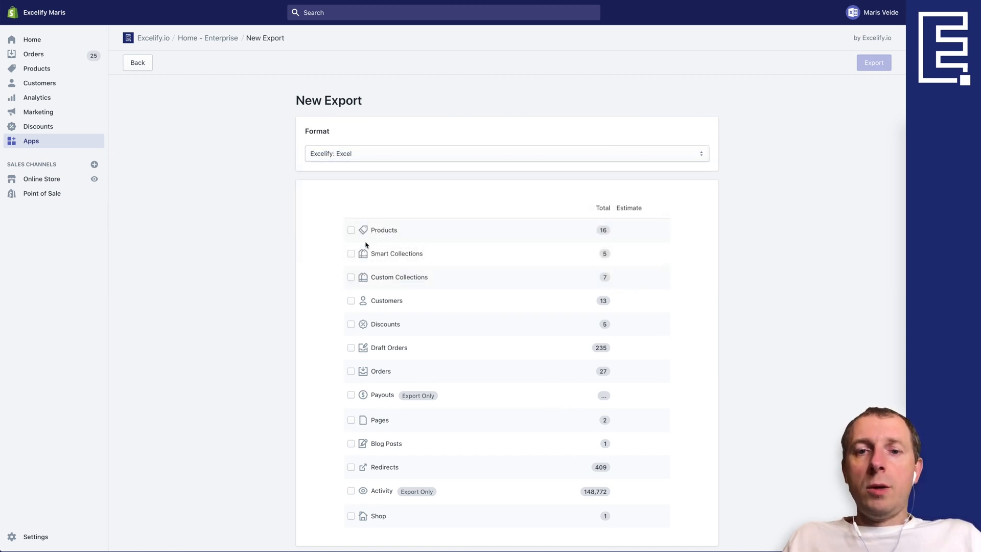
# Include Products in the export with only the Basic Columns group selected.
pyautogui.scroll(-3, 369, 302)
pyautogui.scroll(2, 366, 258)
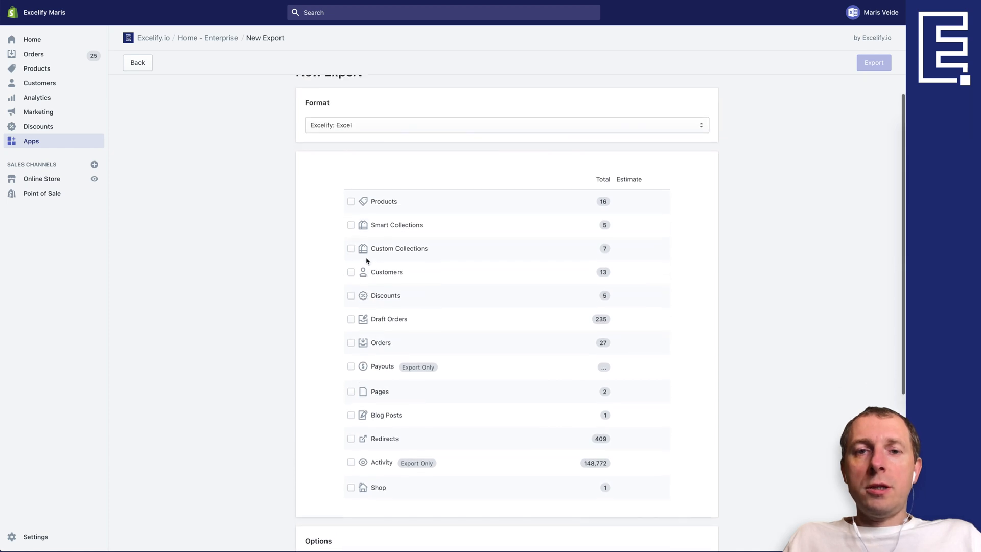
pyautogui.click(376, 207)
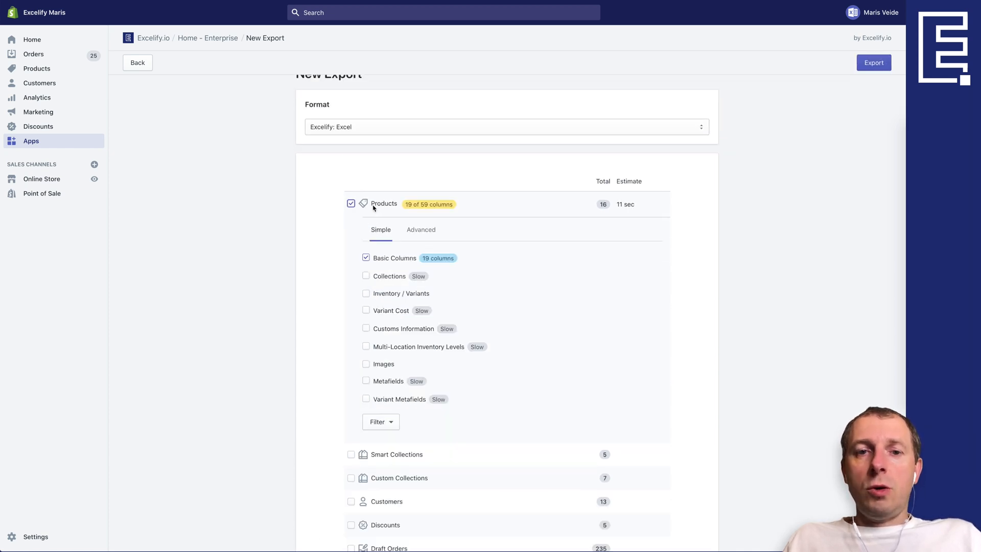
pyautogui.click(377, 259)
pyautogui.click(374, 259)
# Include Smart Collections in the export, keeping only the Basic Columns group selected.
pyautogui.scroll(-4, 382, 267)
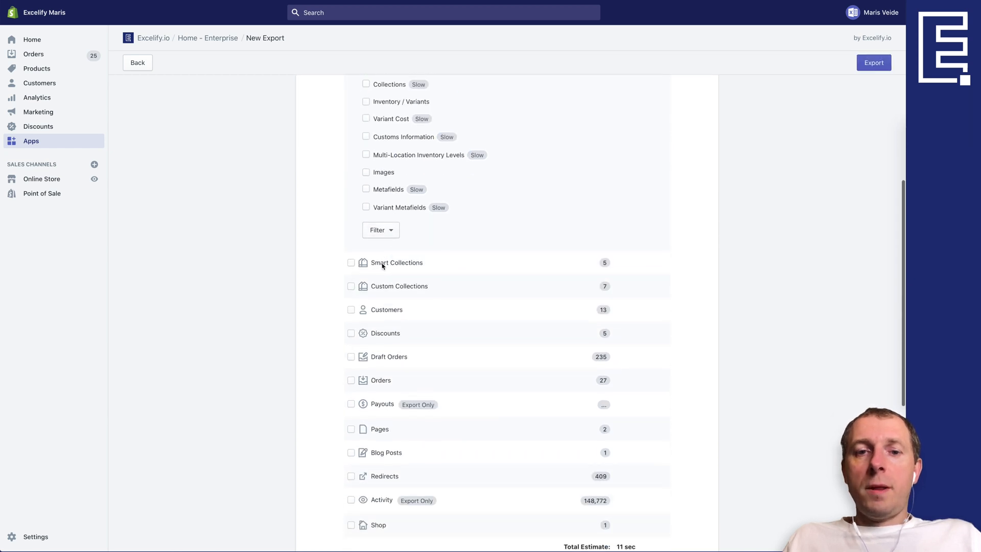
pyautogui.click(384, 264)
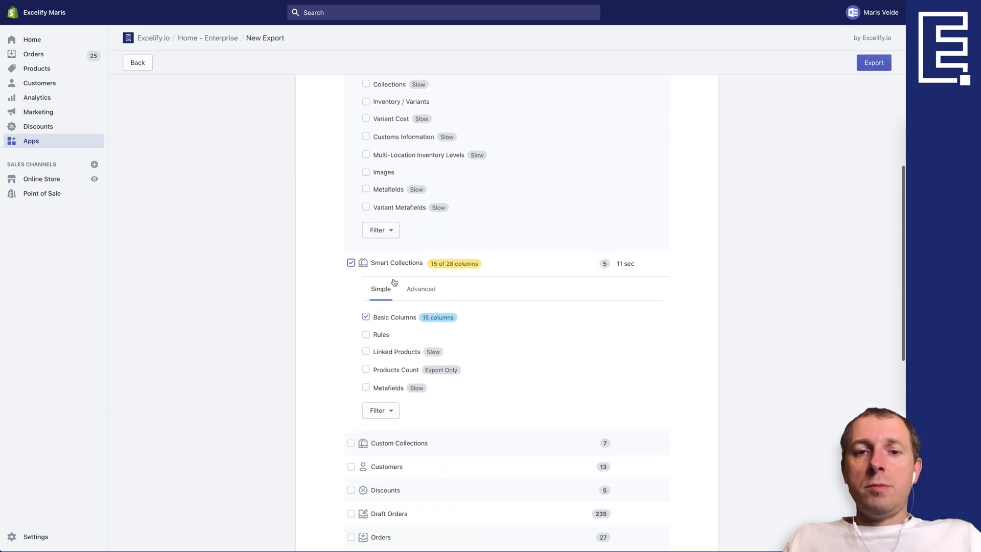
pyautogui.scroll(-1, 383, 320)
pyautogui.click(384, 315)
pyautogui.click(383, 315)
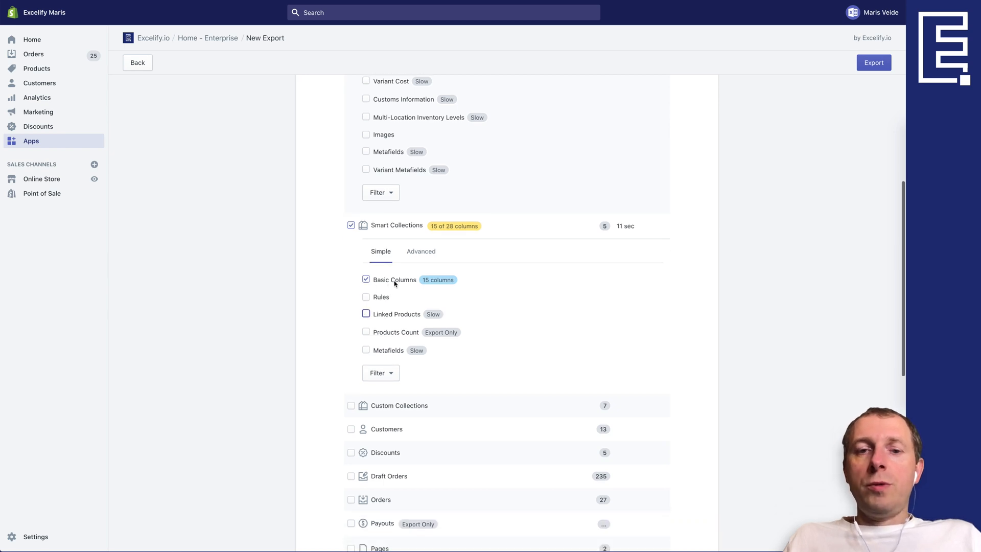
pyautogui.click(380, 284)
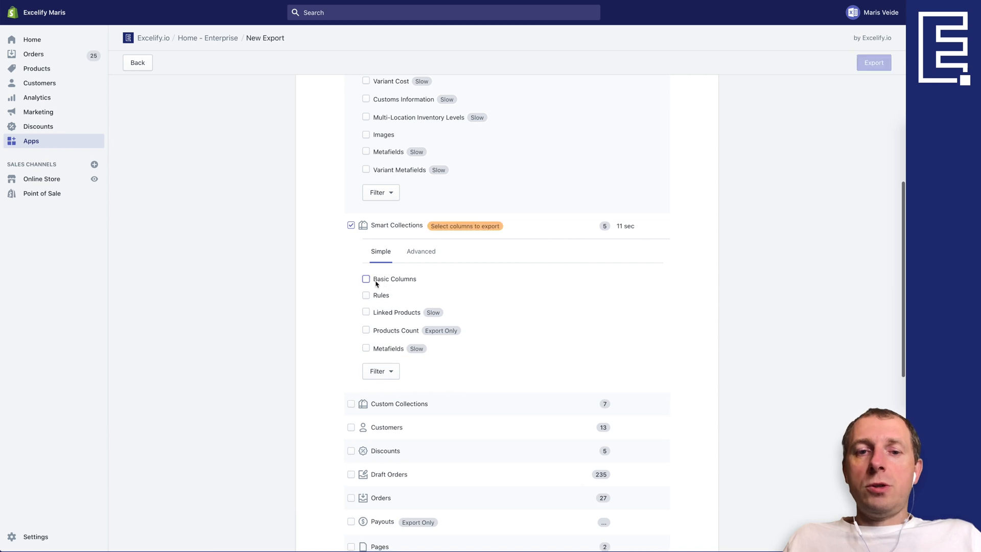
pyautogui.click(384, 283)
# Include Custom Collections and Customers in the export, both with their default Basic Columns.
pyautogui.scroll(-2, 384, 285)
pyautogui.scroll(-1, 384, 285)
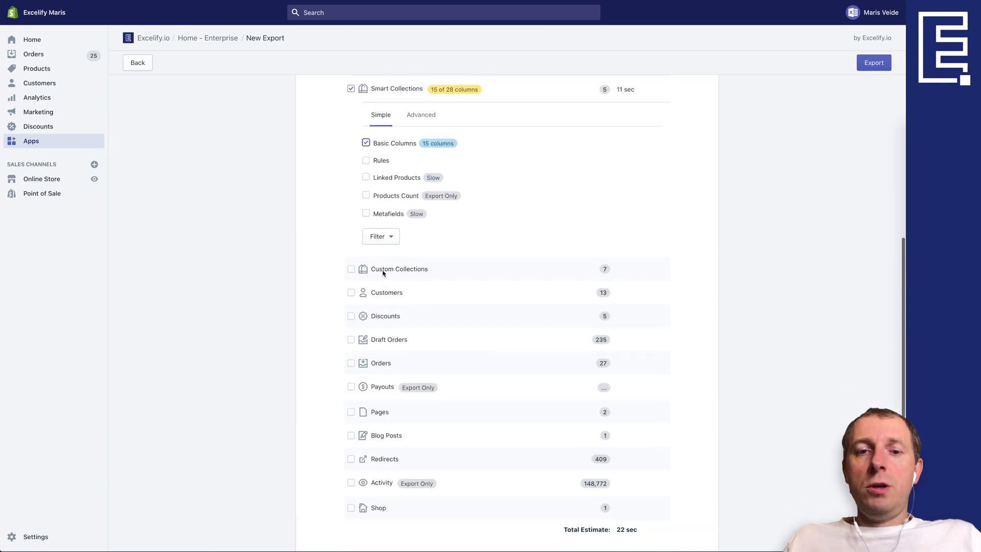
pyautogui.click(382, 273)
pyautogui.scroll(-4, 397, 272)
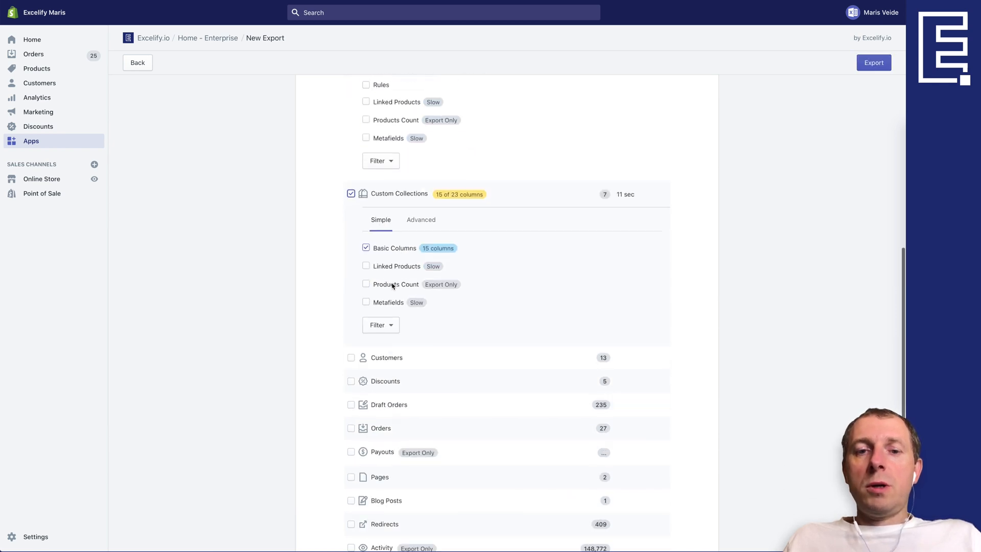
pyautogui.click(388, 249)
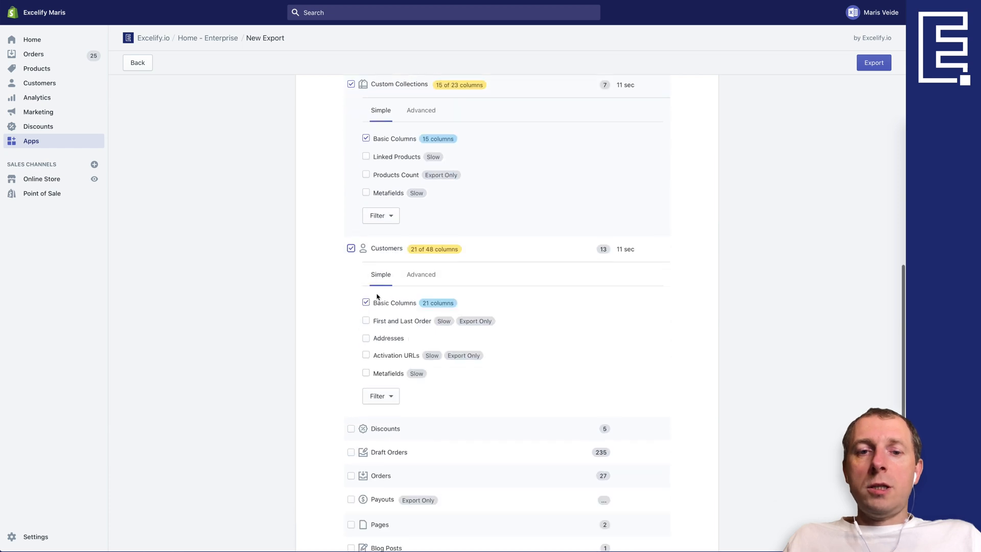
# Include Discounts and Draft Orders in the export, both with their default Basic Columns.
pyautogui.scroll(-2, 399, 304)
pyautogui.click(386, 333)
pyautogui.scroll(-3, 387, 265)
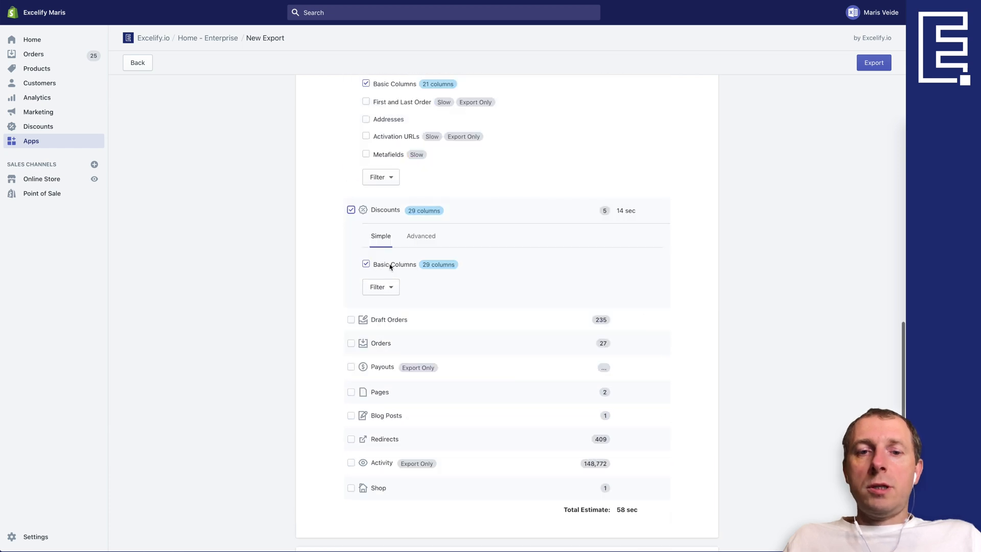
pyautogui.scroll(-2, 392, 266)
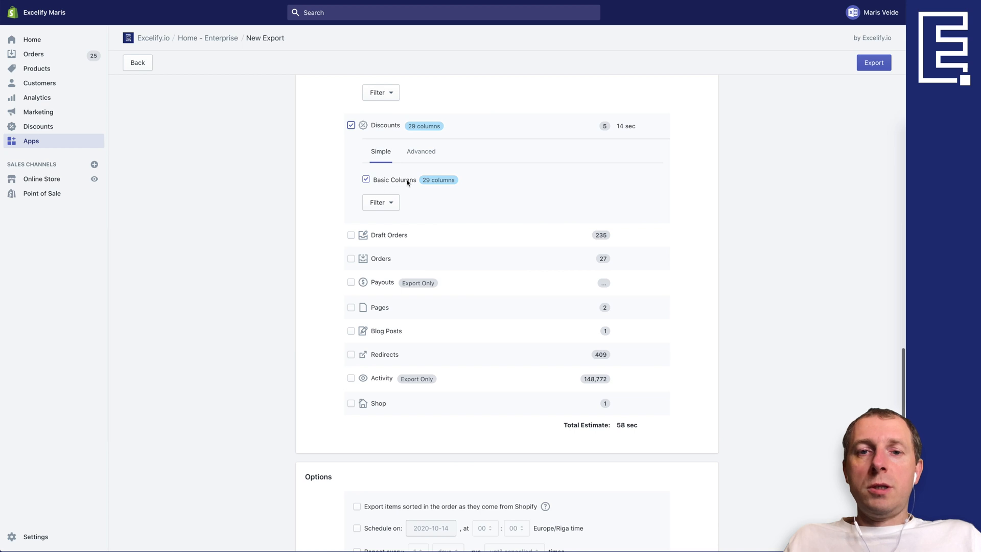
pyautogui.click(382, 236)
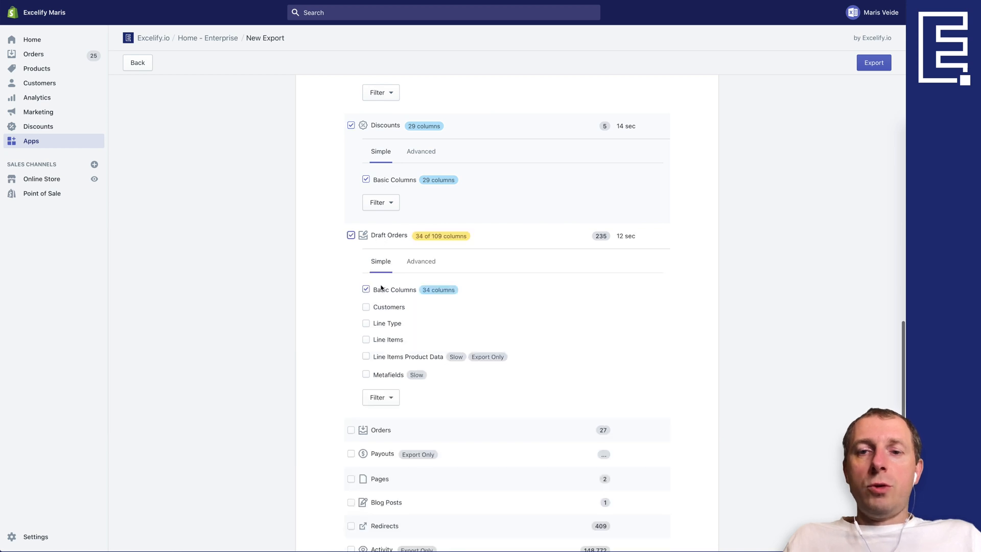
# Include Orders in the export with the default Basic Columns, leaving Payouts out.
pyautogui.scroll(-2, 384, 276)
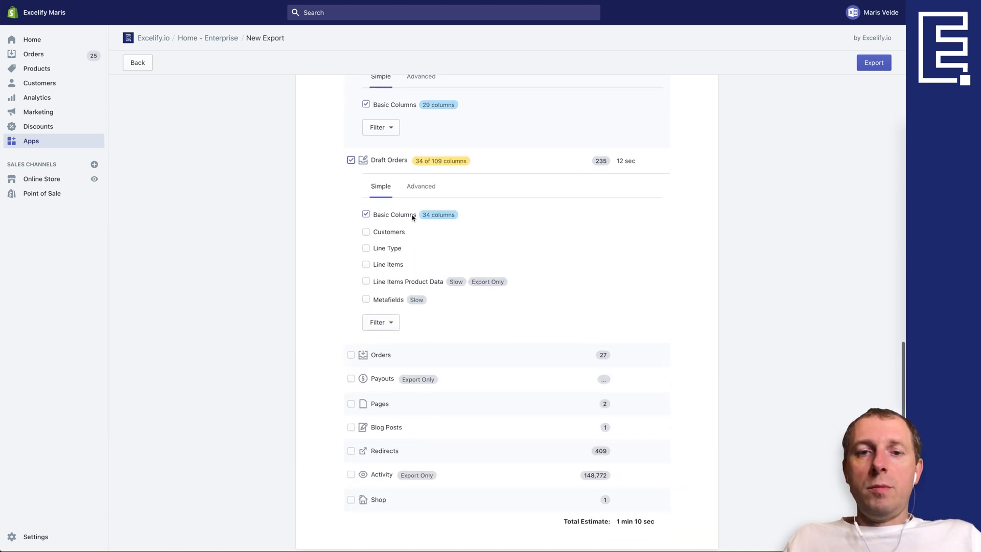
pyautogui.scroll(-3, 374, 227)
pyautogui.click(379, 201)
pyautogui.scroll(-4, 382, 245)
pyautogui.click(377, 224)
pyautogui.click(380, 225)
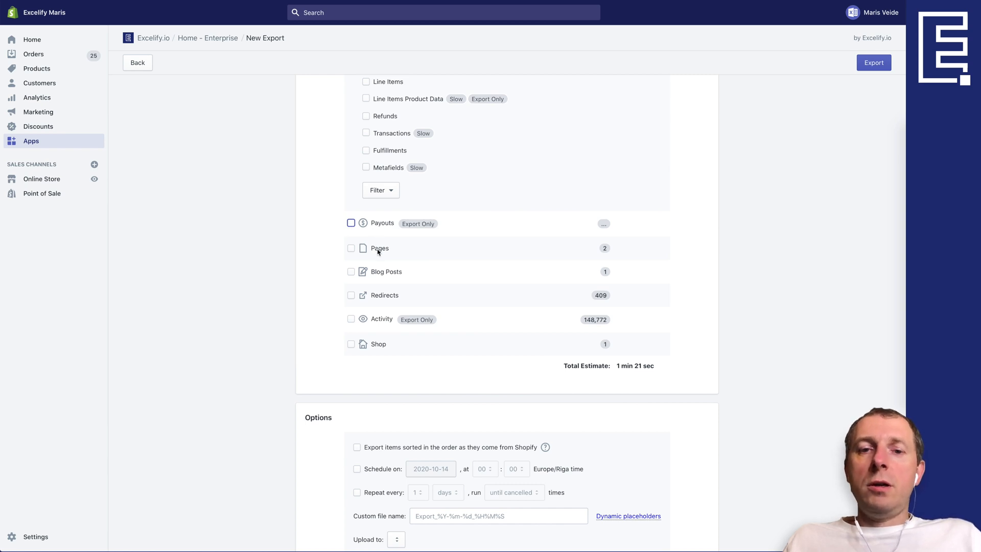
# Include Pages and Blog Posts in the export, adding the Blogs columns to the Blog Posts selection.
pyautogui.click(379, 249)
pyautogui.scroll(-3, 379, 293)
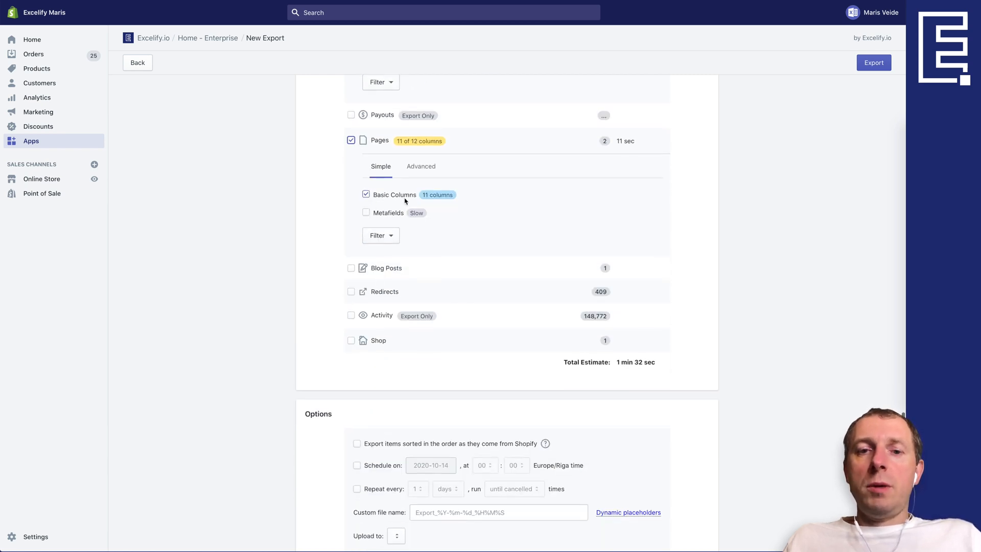
pyautogui.click(382, 269)
pyautogui.scroll(-3, 380, 230)
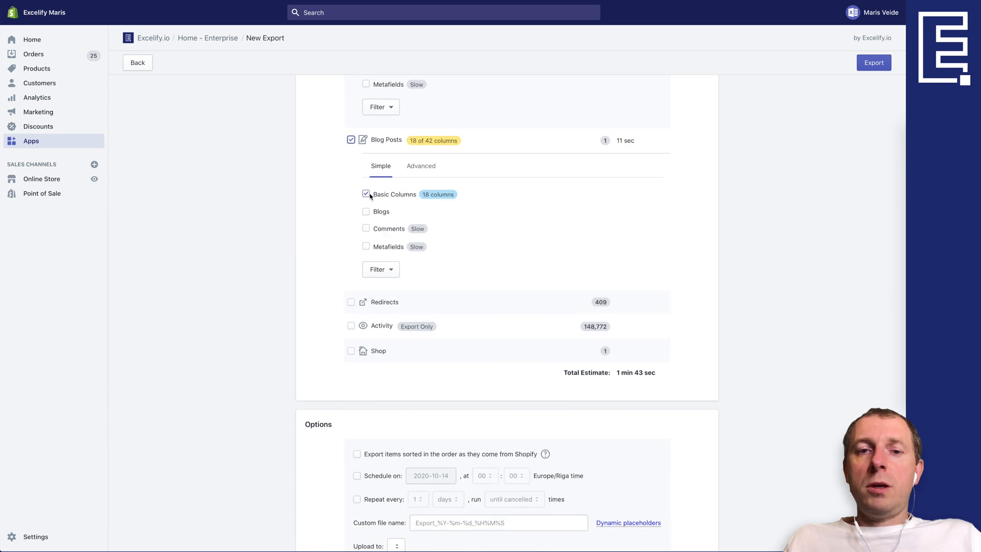
pyautogui.click(380, 212)
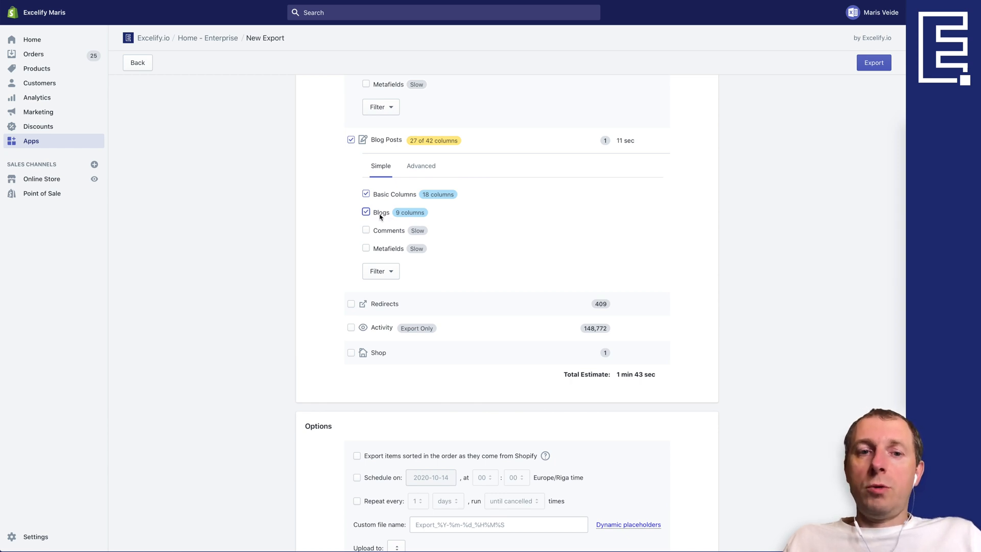
# Include Redirects in the export with the default Basic Columns.
pyautogui.scroll(-2, 382, 217)
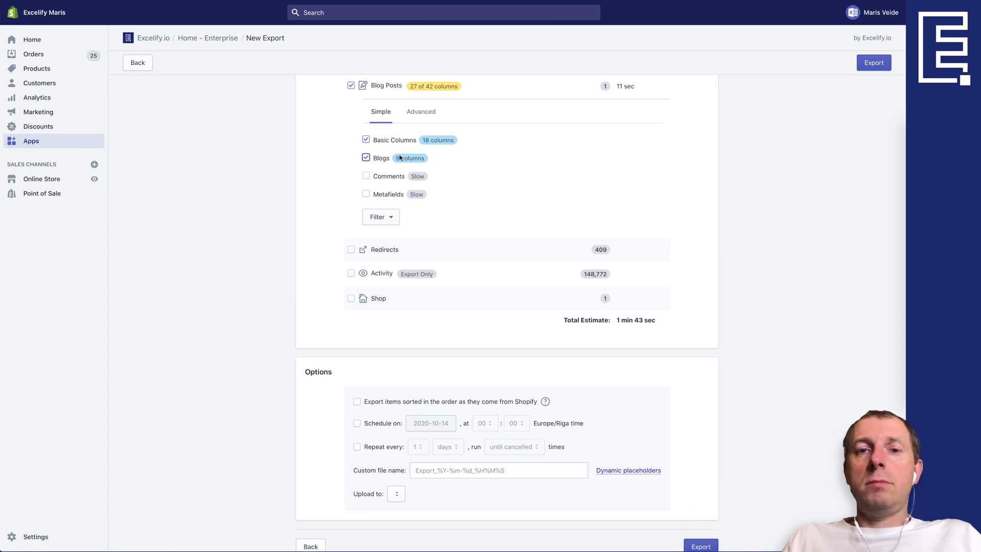
pyautogui.click(384, 251)
pyautogui.scroll(-2, 383, 240)
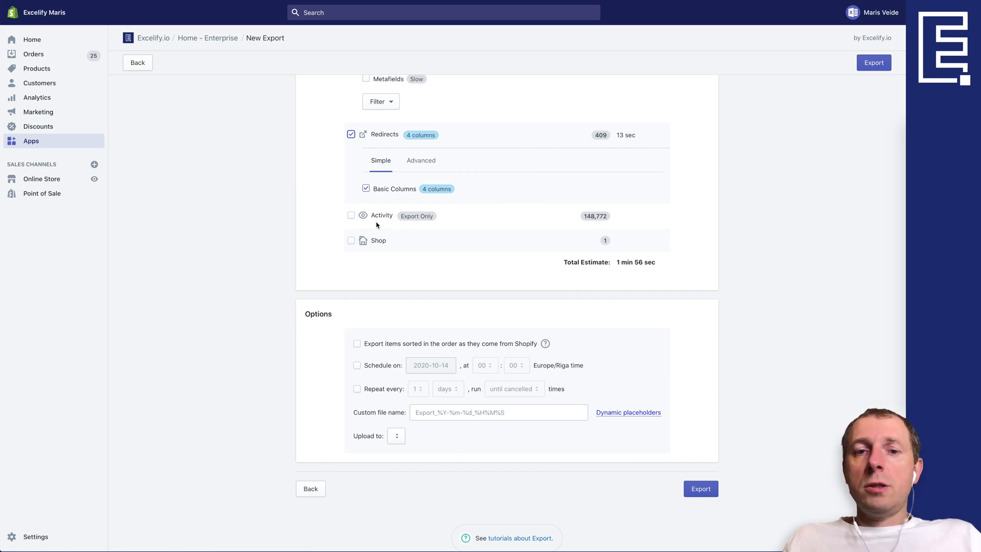
# Include Shop in the export with only the Basic Columns and Metafields groups, excluding Other Details.
pyautogui.click(376, 242)
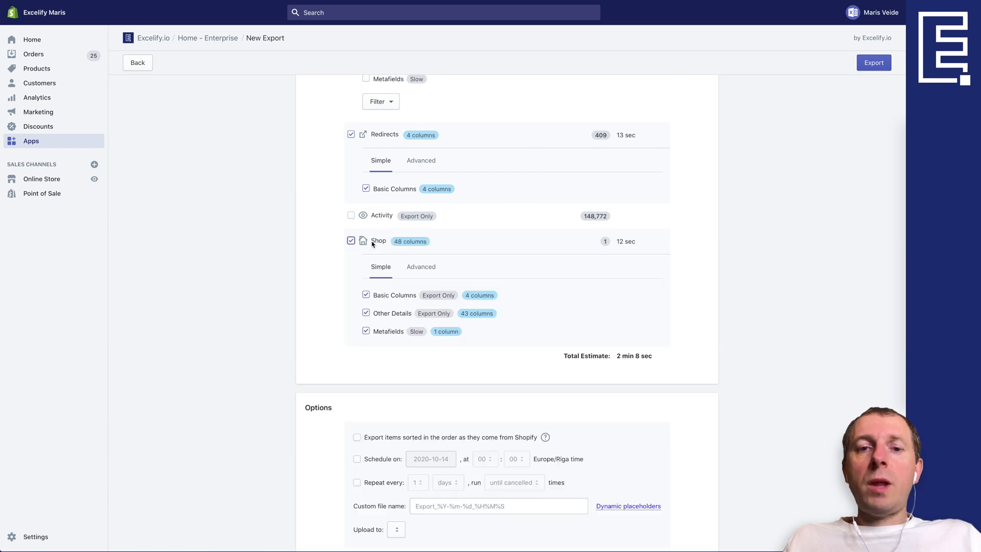
pyautogui.scroll(-2, 391, 235)
pyautogui.click(384, 207)
pyautogui.click(386, 225)
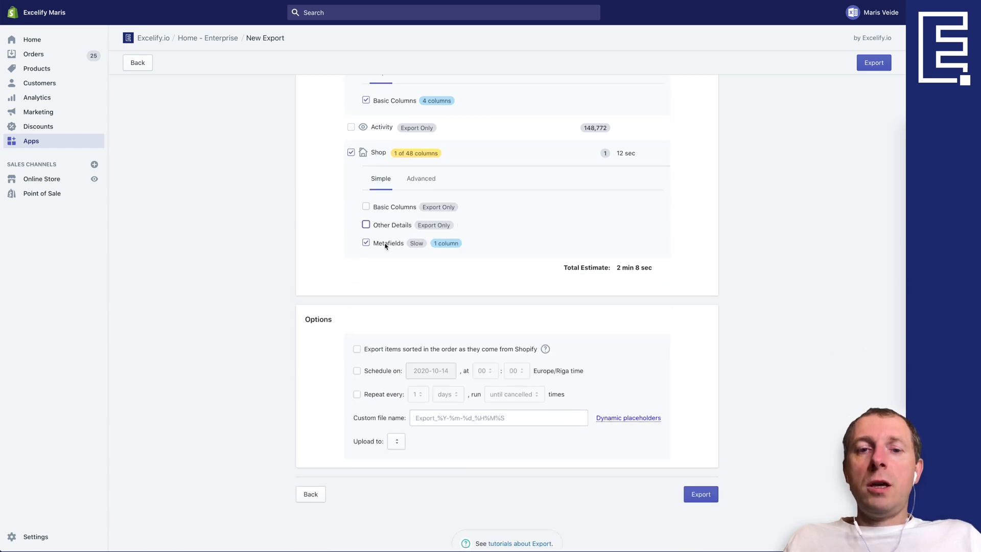
pyautogui.click(386, 244)
pyautogui.click(384, 244)
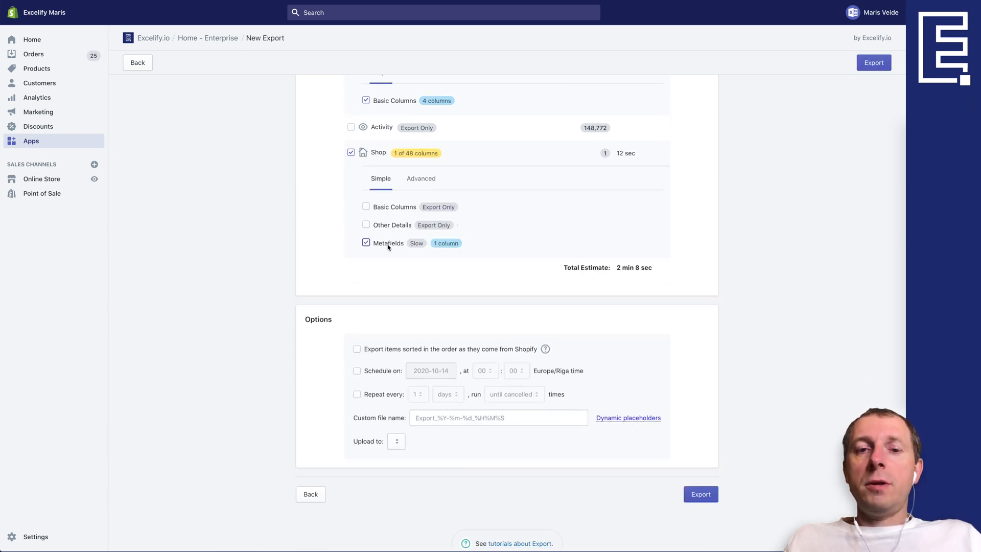
pyautogui.click(391, 209)
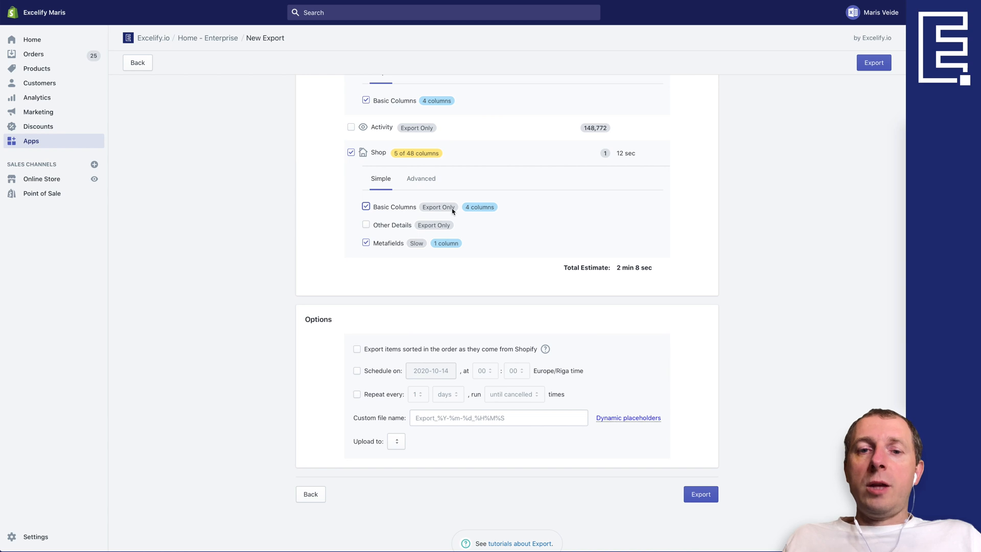
# Run the export and follow the progress of each selected data type until it finishes.
pyautogui.click(874, 63)
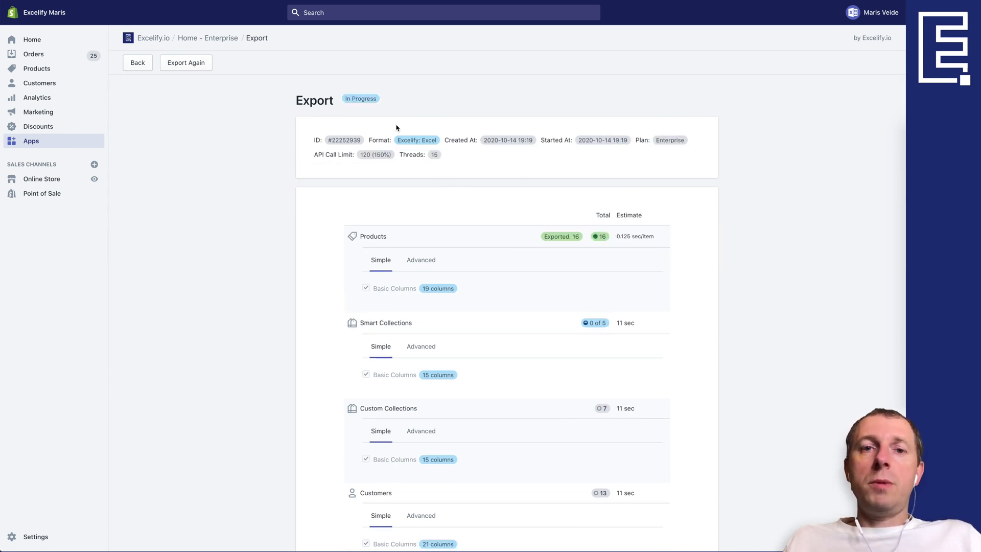
pyautogui.scroll(-2, 488, 188)
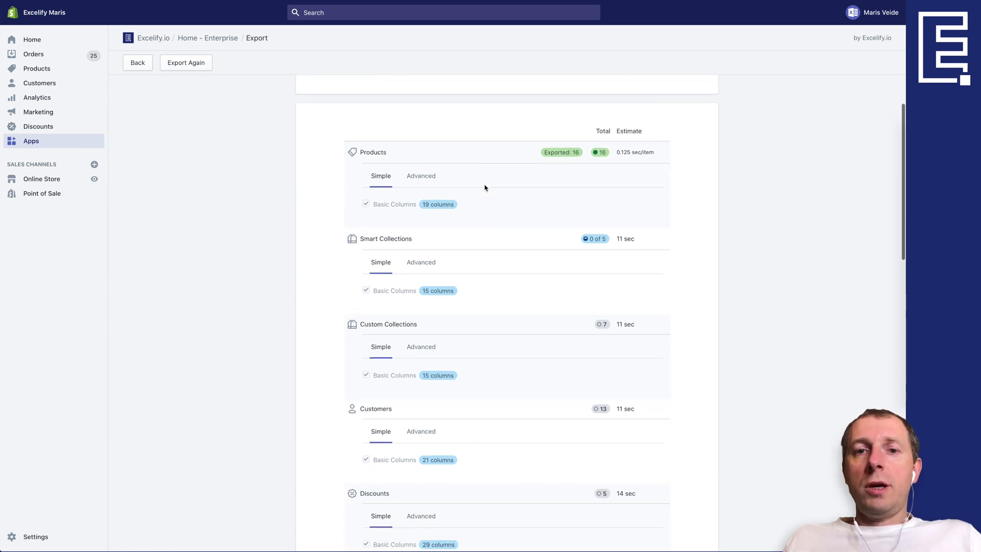
pyautogui.scroll(2, 483, 188)
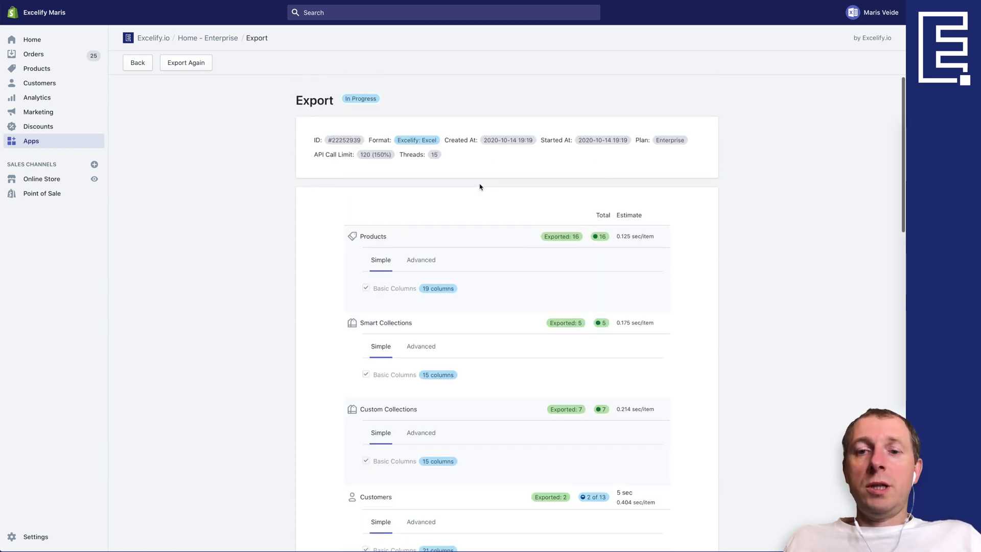
pyautogui.scroll(-7, 481, 184)
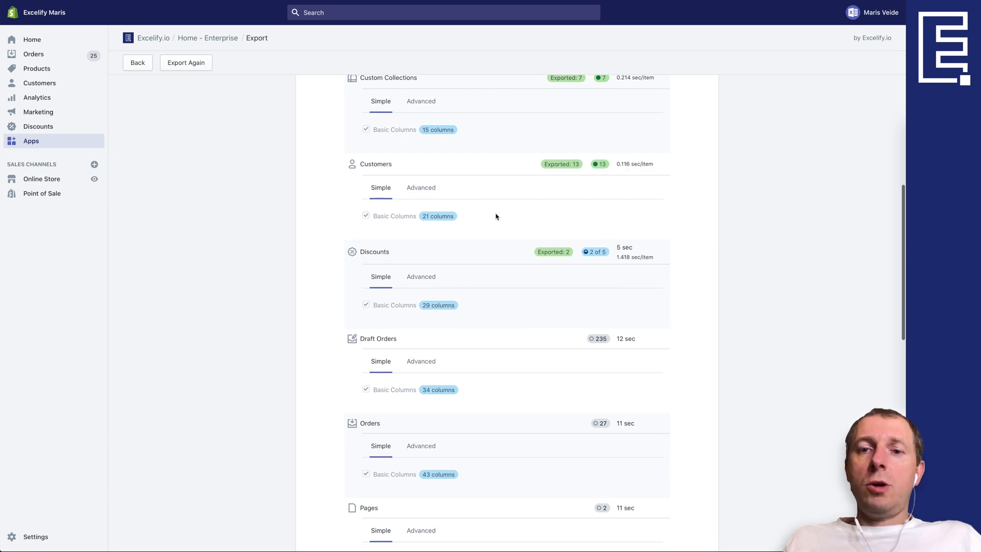
pyautogui.scroll(-3, 493, 219)
pyautogui.scroll(1, 493, 214)
pyautogui.scroll(-2, 492, 213)
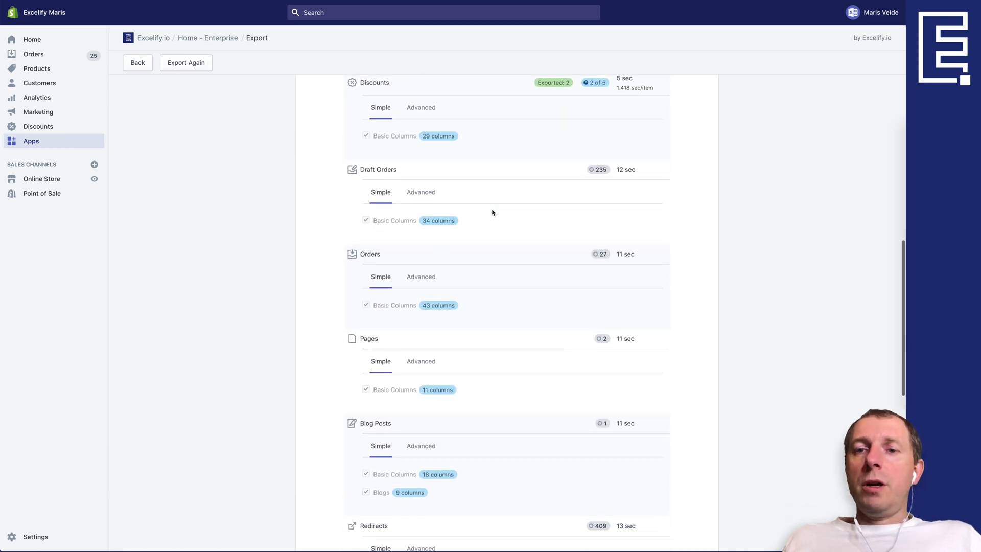
pyautogui.scroll(4, 493, 213)
pyautogui.scroll(-15, 492, 212)
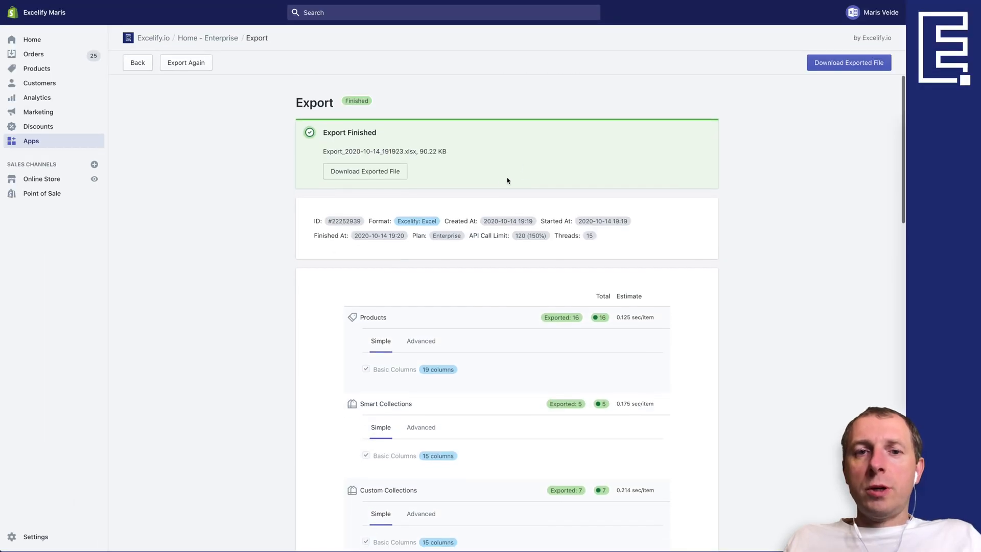
# Download the exported Excel file and show the Downloads folder in Finder.
pyautogui.click(373, 173)
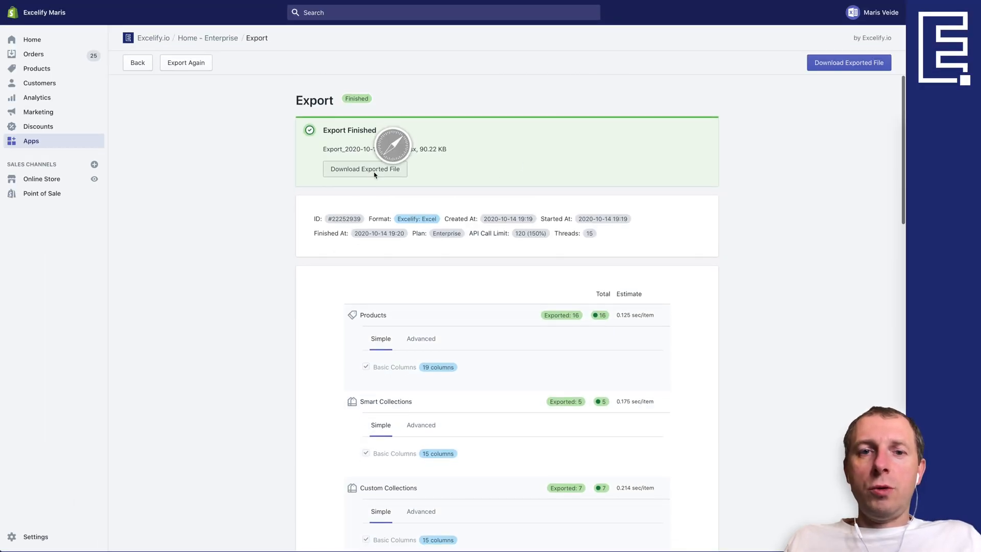
pyautogui.click(112, 550)
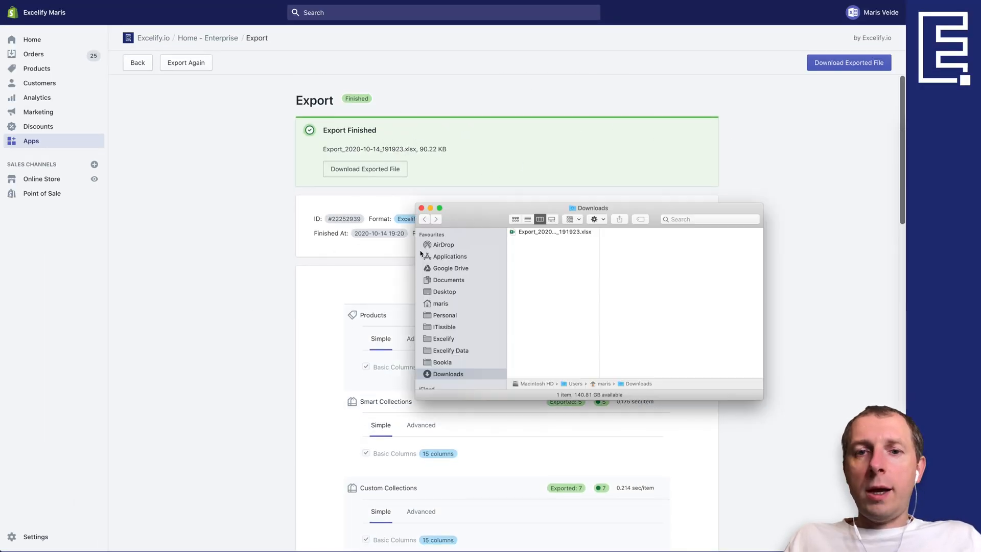
# Open the exported workbook in Excel and look through the sheets from Smart Collections to Draft Orders, returning to Products.
pyautogui.doubleClick(554, 233)
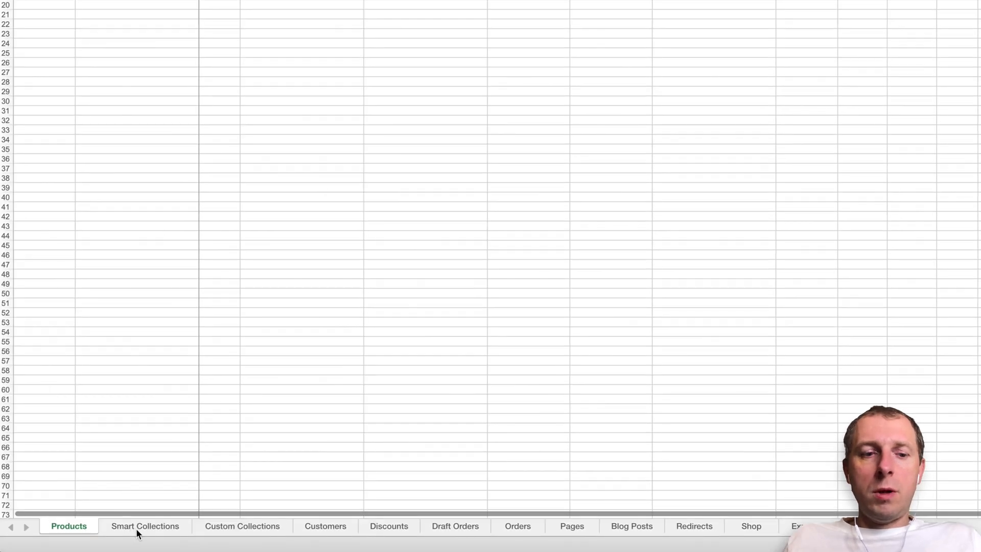
pyautogui.click(136, 528)
pyautogui.click(220, 528)
pyautogui.click(145, 527)
pyautogui.click(206, 526)
pyautogui.click(320, 529)
pyautogui.click(383, 528)
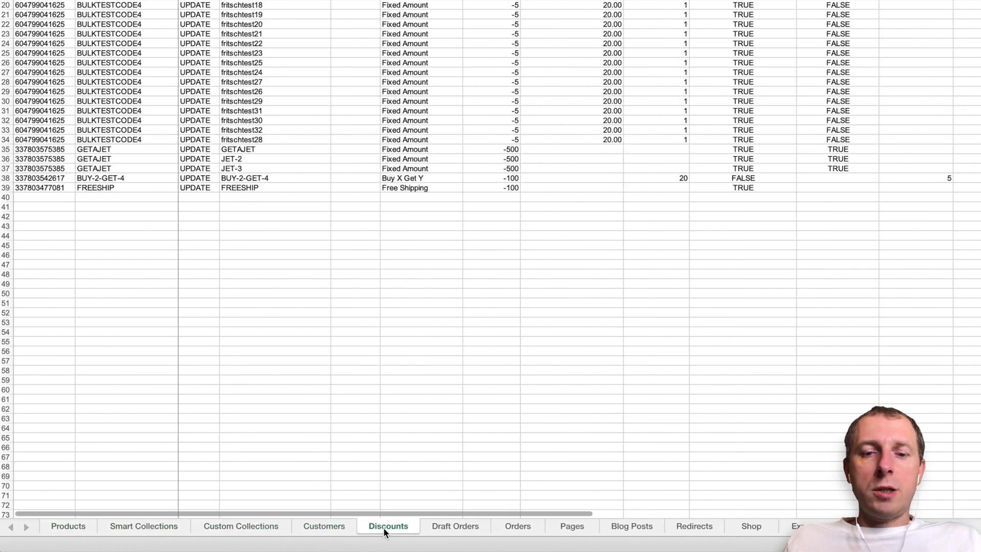
pyautogui.click(417, 528)
pyautogui.click(68, 531)
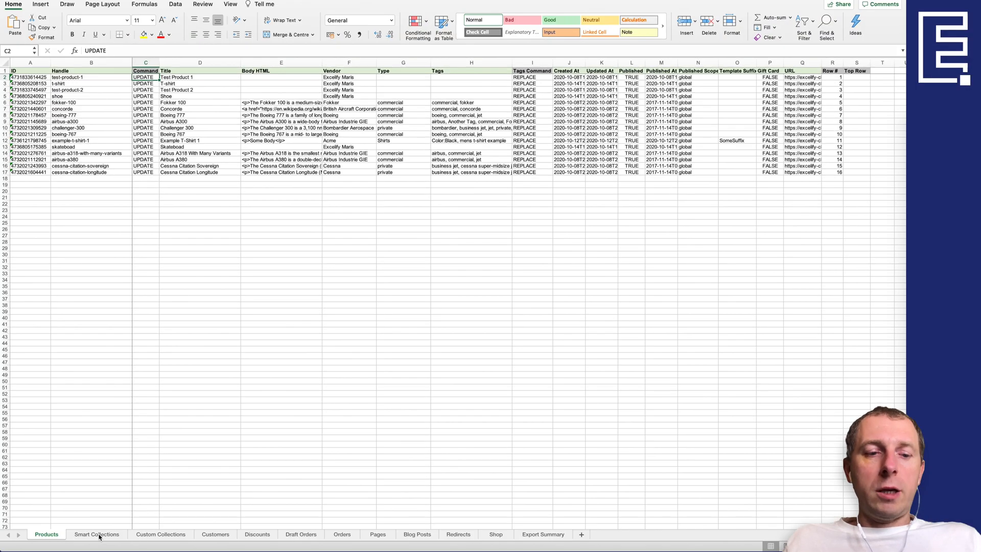
# Compare the exported data on the Customers and Orders sheets, including their Command columns.
pyautogui.click(215, 534)
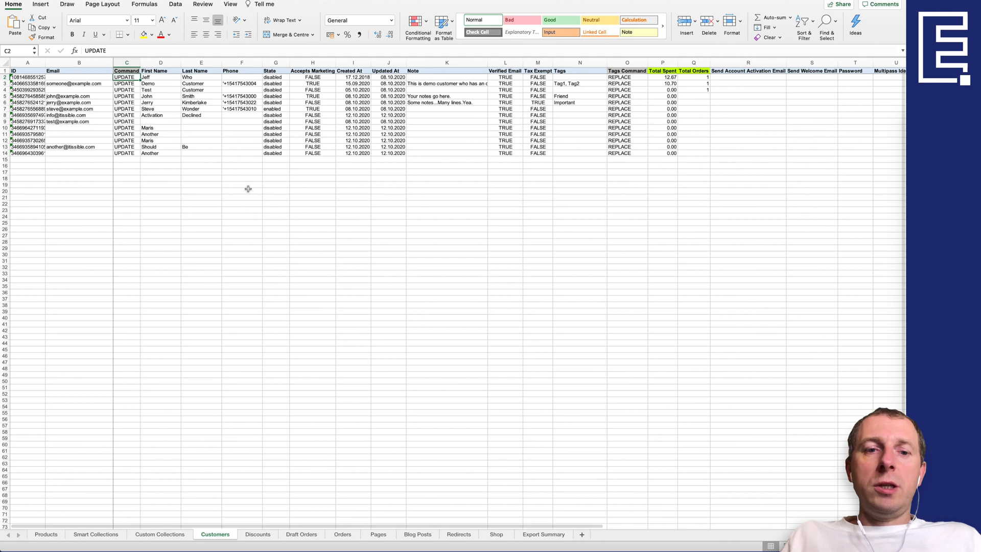
pyautogui.click(342, 534)
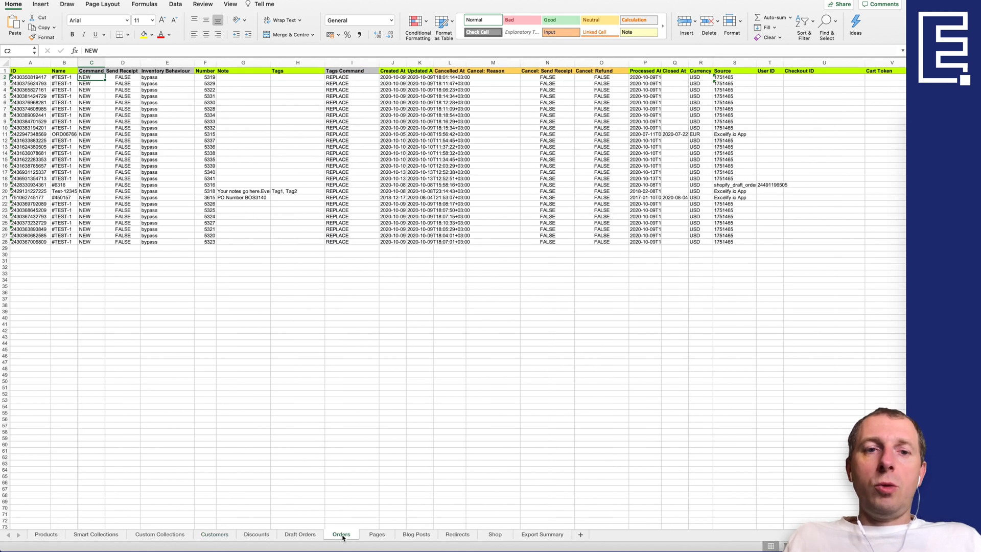
pyautogui.click(222, 536)
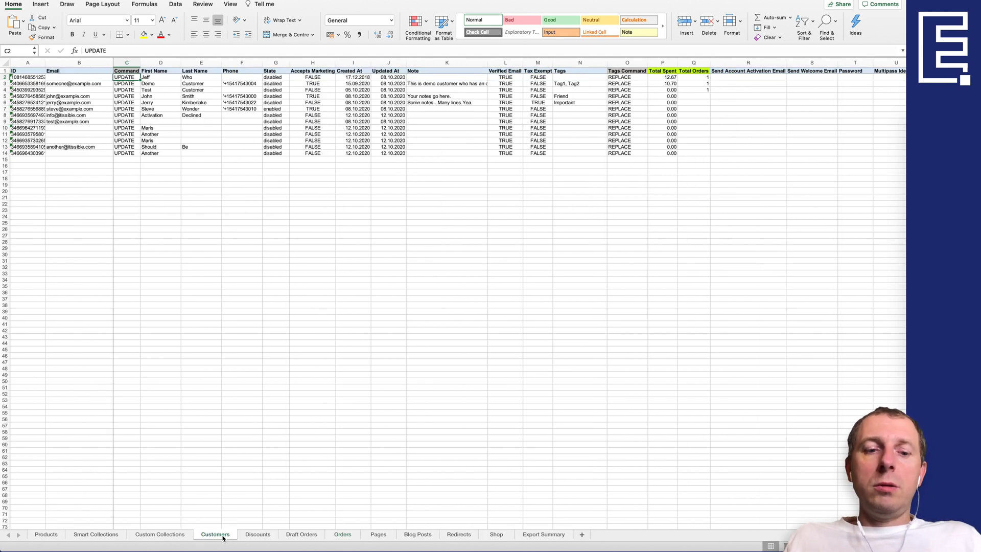
pyautogui.click(339, 537)
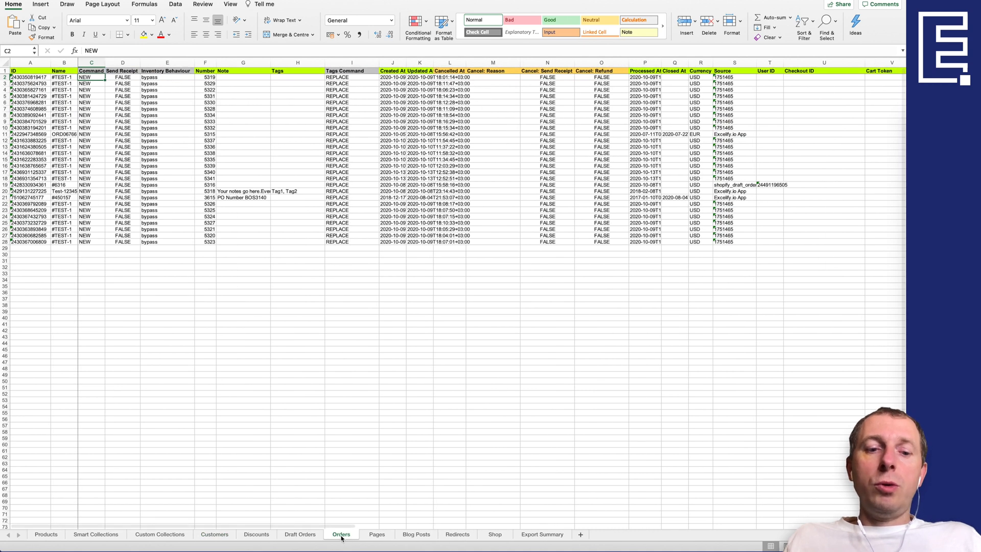
# Delete the Export Summary sheet and move the Shop sheet to the front of the workbook.
pyautogui.click(499, 536)
pyautogui.click(534, 535)
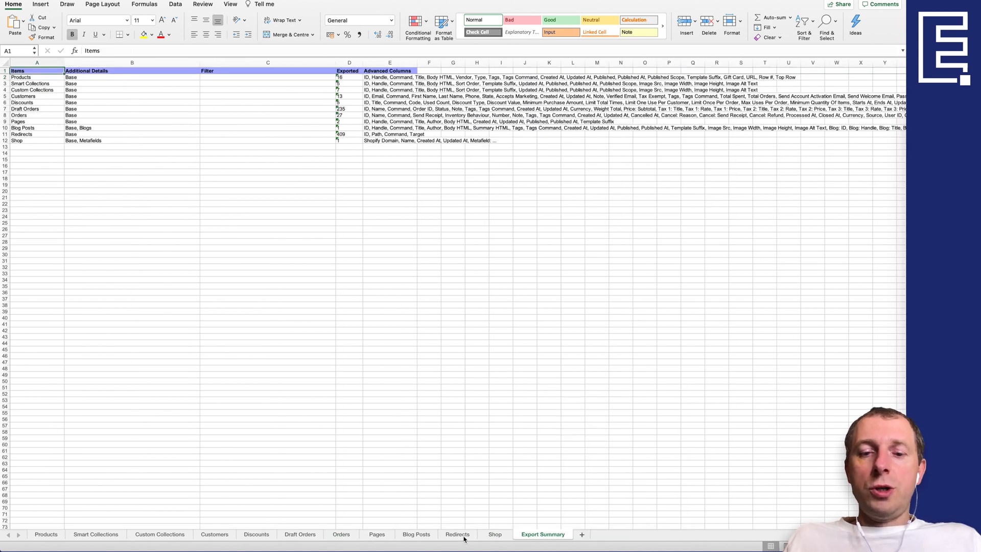
pyautogui.rightClick(536, 536)
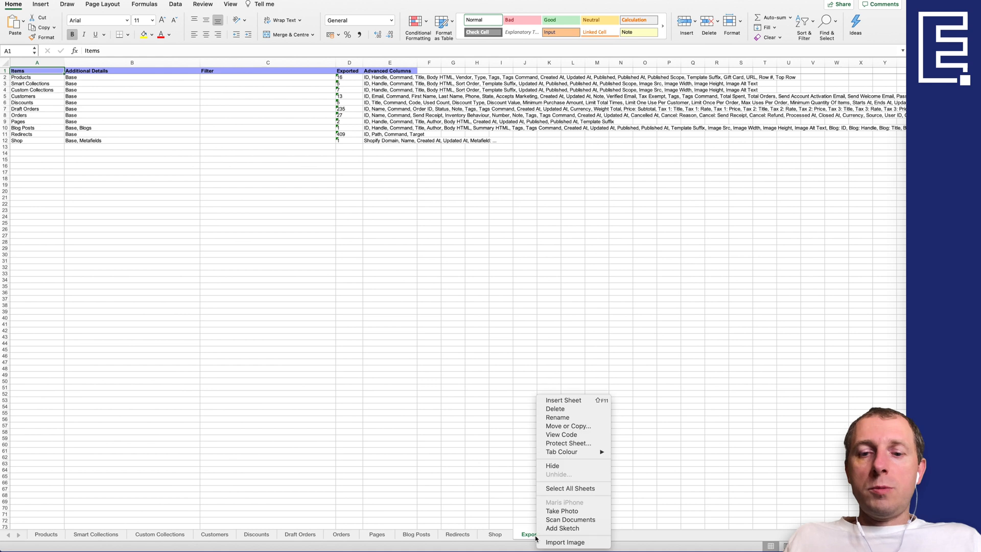
pyautogui.click(560, 414)
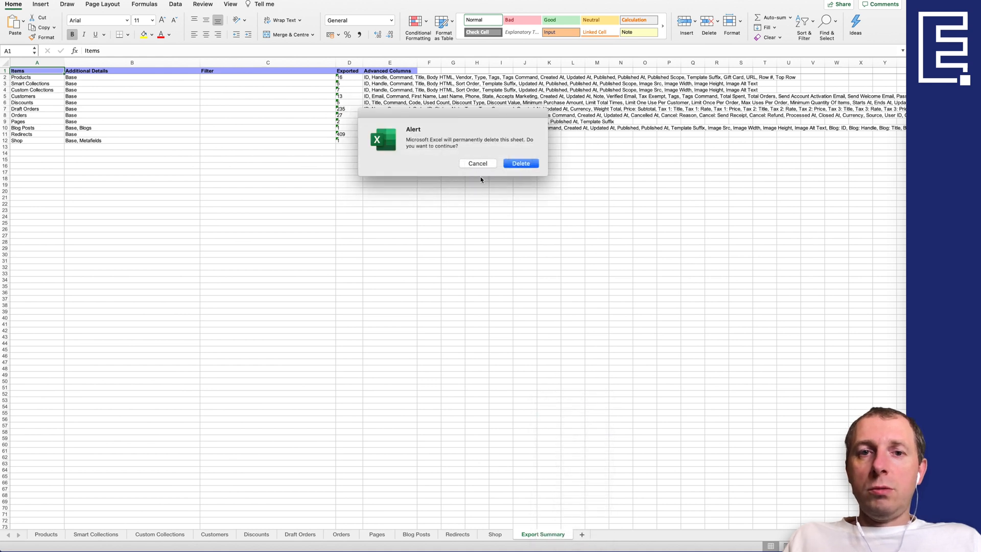
pyautogui.press('Return')
pyautogui.moveTo(511, 540); pyautogui.dragTo(40, 538)
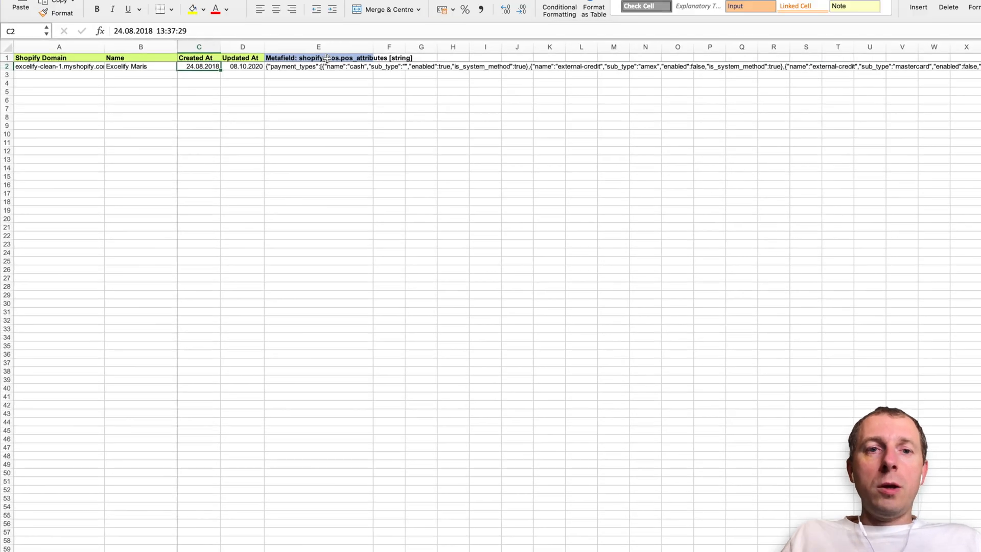
# Duplicate the metafield header and value from column E across columns F to P of the Shop sheet.
pyautogui.click(338, 120)
pyautogui.moveTo(341, 120); pyautogui.dragTo(767, 129)
pyautogui.click(344, 129)
pyautogui.press('super+c')
pyautogui.press('super+v')
pyautogui.click(438, 155)
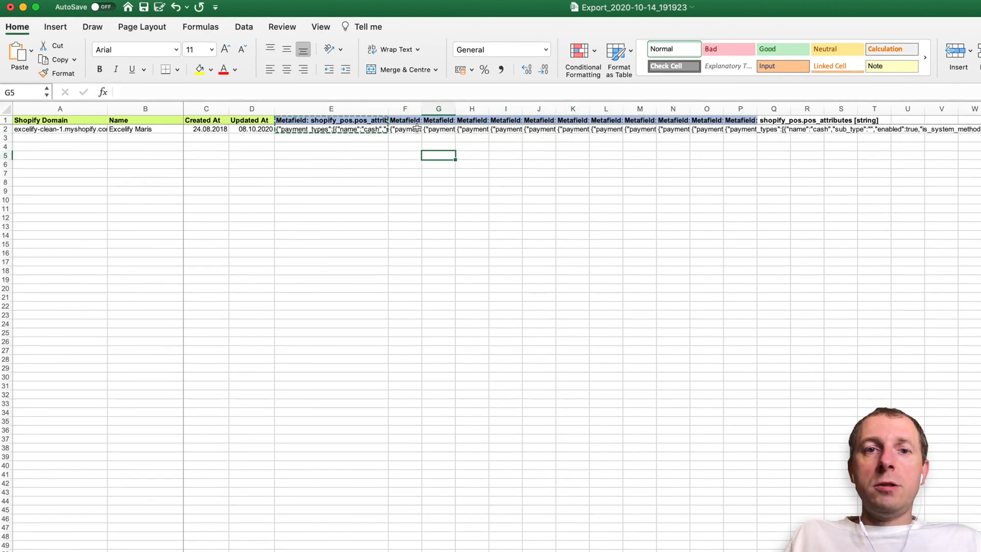
pyautogui.moveTo(407, 109); pyautogui.dragTo(754, 109)
pyautogui.click(427, 137)
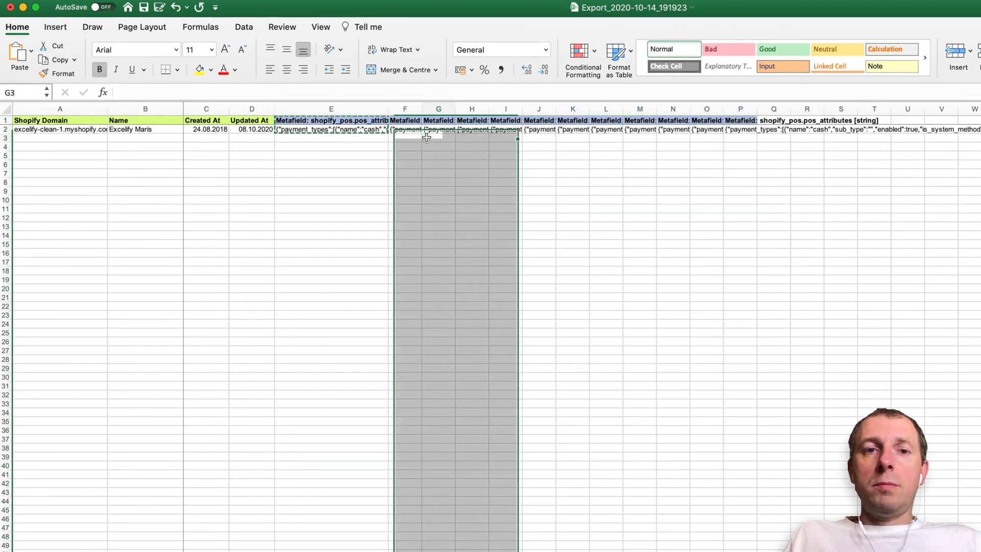
# Clear the metafield values in cells E2 to P2 of the Shop sheet.
pyautogui.click(363, 131)
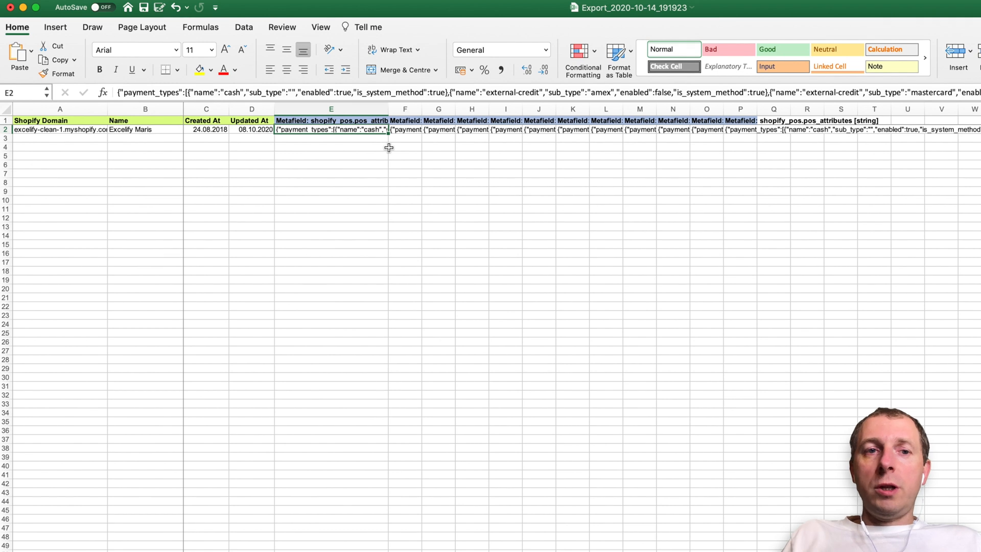
pyautogui.hotkey('shift', 'Right')
pyautogui.hotkey('shift', 'Right')
pyautogui.hotkey('shift', 'Right')
pyautogui.hotkey('shift', 'Right')
pyautogui.hotkey('shift', 'Right')
pyautogui.hotkey('shift', 'Right')
pyautogui.hotkey('shift', 'Right')
pyautogui.hotkey('shift', 'Right')
pyautogui.hotkey('shift', 'Right')
pyautogui.hotkey('shift', 'Right')
pyautogui.hotkey('shift', 'Right')
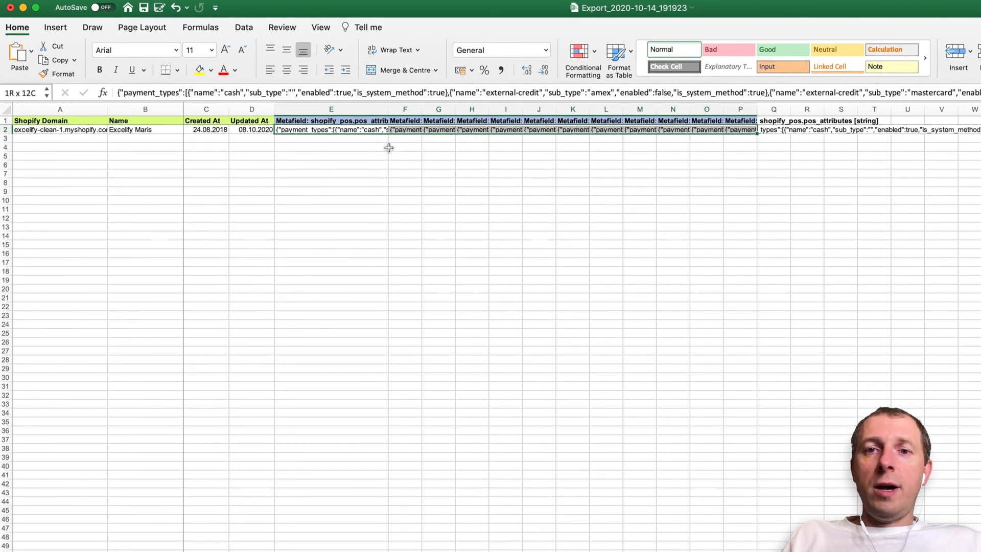
pyautogui.press('Delete')
# Review the metafield value cells in row 2 and the headers in E1 to P1 above them.
pyautogui.click(387, 148)
pyautogui.moveTo(362, 132); pyautogui.dragTo(765, 126)
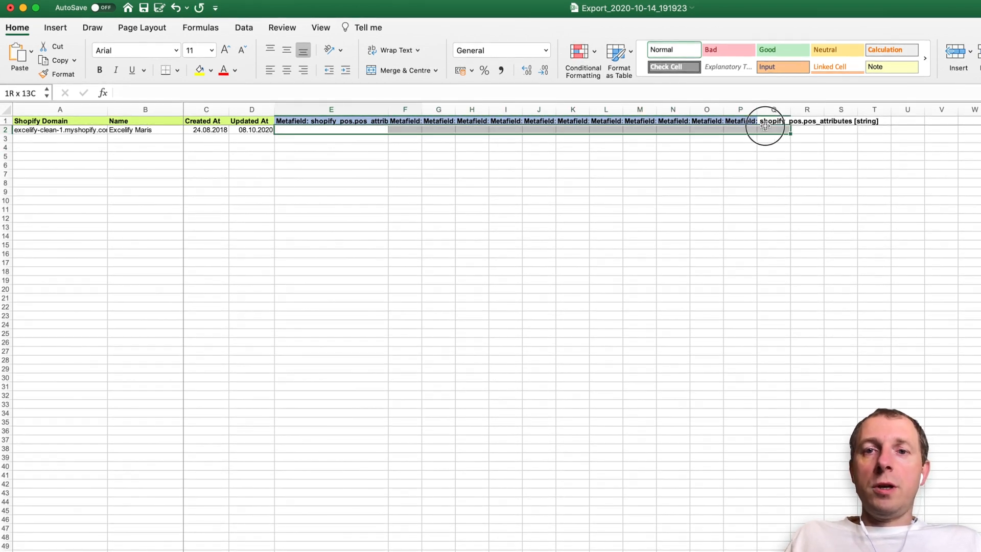
pyautogui.moveTo(353, 121); pyautogui.dragTo(737, 121)
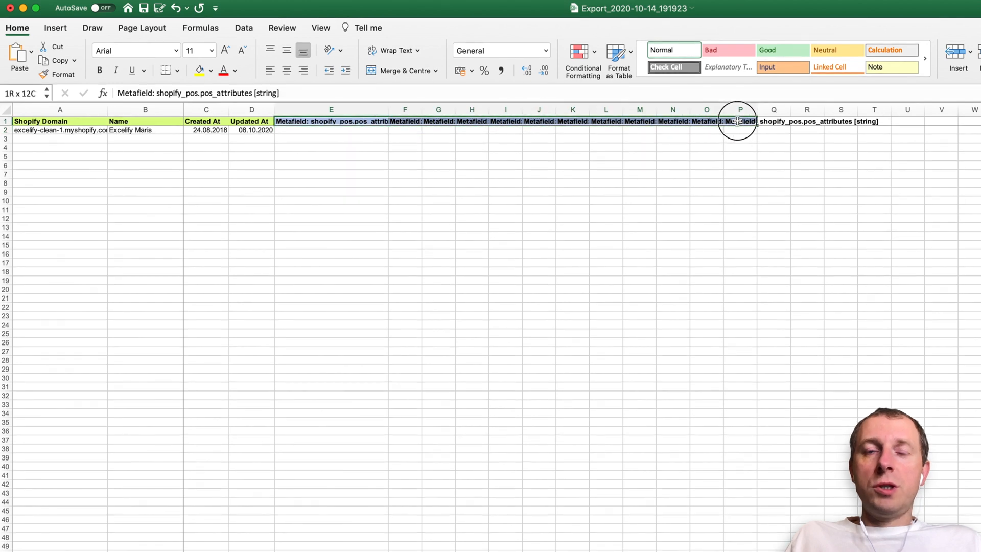
pyautogui.click(739, 121)
pyautogui.press('Tab')
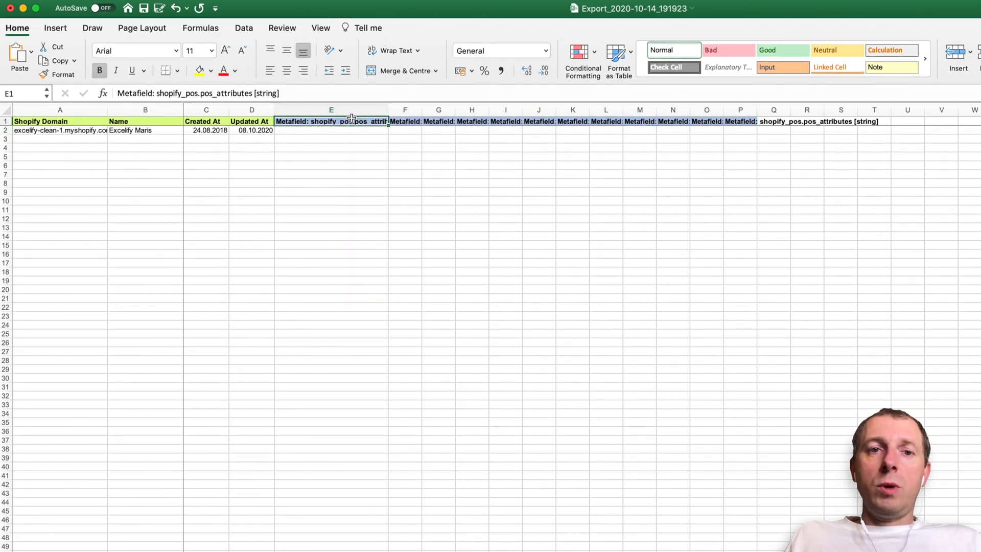
pyautogui.click(312, 129)
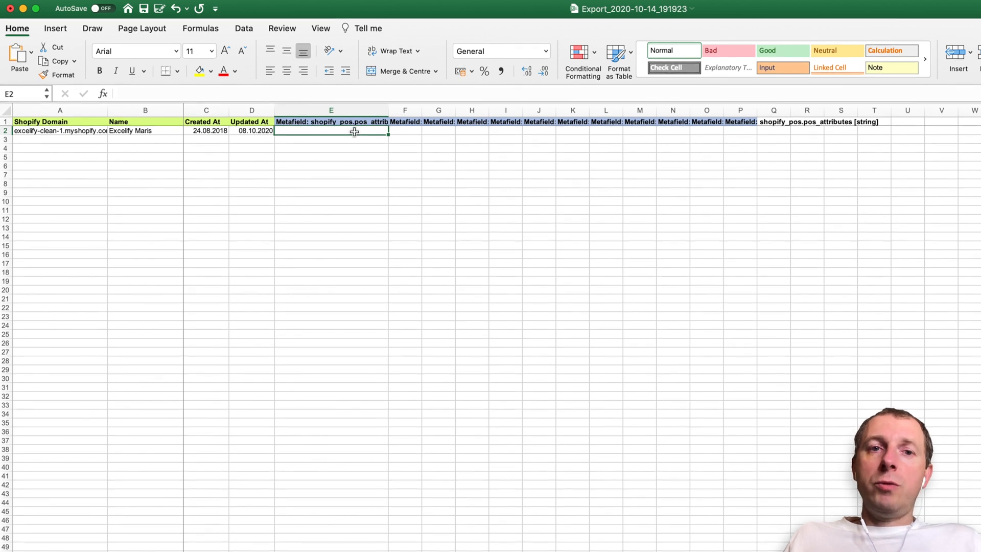
# Delete the duplicate metafield columns F to P from the Shop sheet.
pyautogui.moveTo(405, 110); pyautogui.dragTo(744, 110)
pyautogui.rightClick(743, 111)
pyautogui.click(763, 185)
pyautogui.click(406, 132)
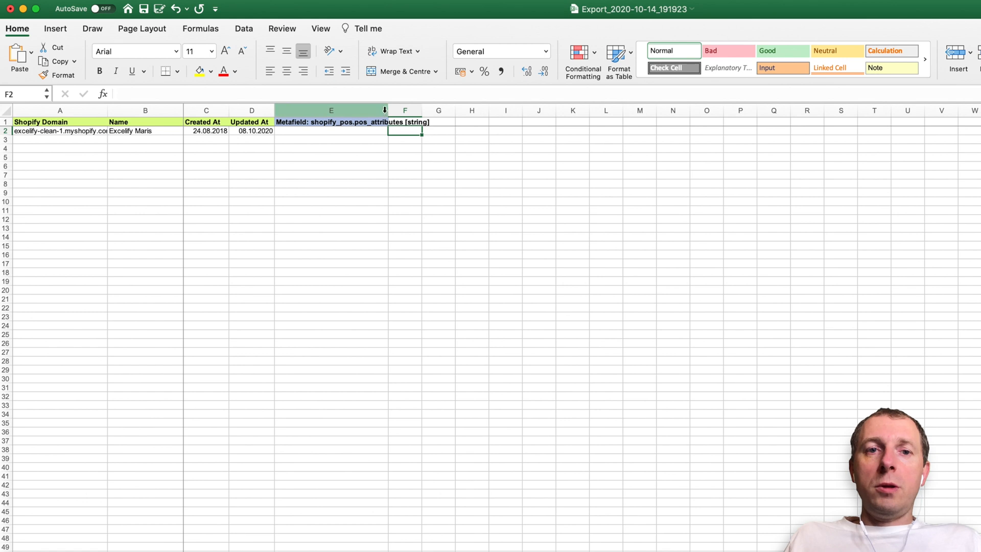
# Widen column E of the Shop sheet so the full metafield header fits.
pyautogui.moveTo(383, 110); pyautogui.dragTo(437, 117)
pyautogui.click(384, 131)
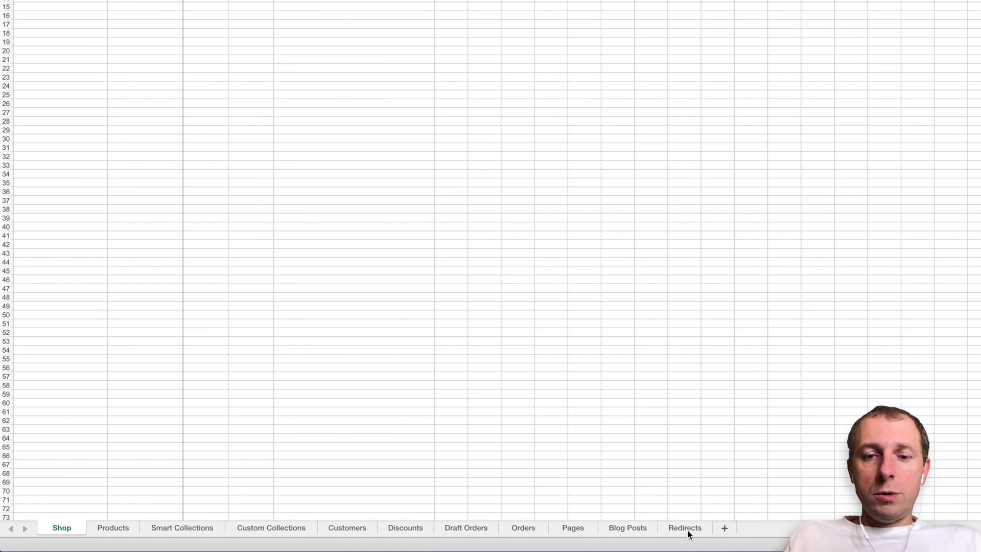
# Move the Redirects sheet directly after Shop and slightly widen its Command column.
pyautogui.moveTo(688, 530); pyautogui.dragTo(97, 533)
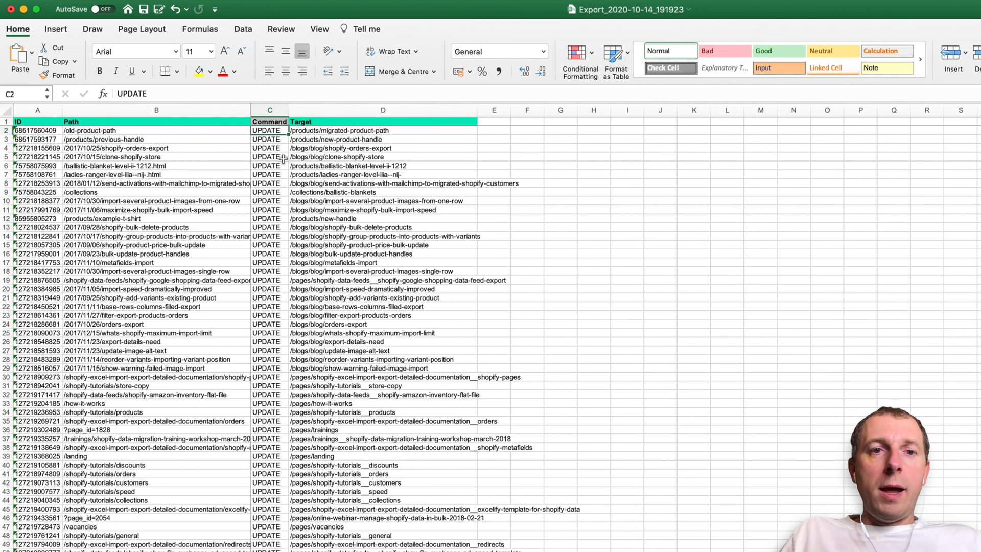
pyautogui.moveTo(288, 110); pyautogui.dragTo(290, 110)
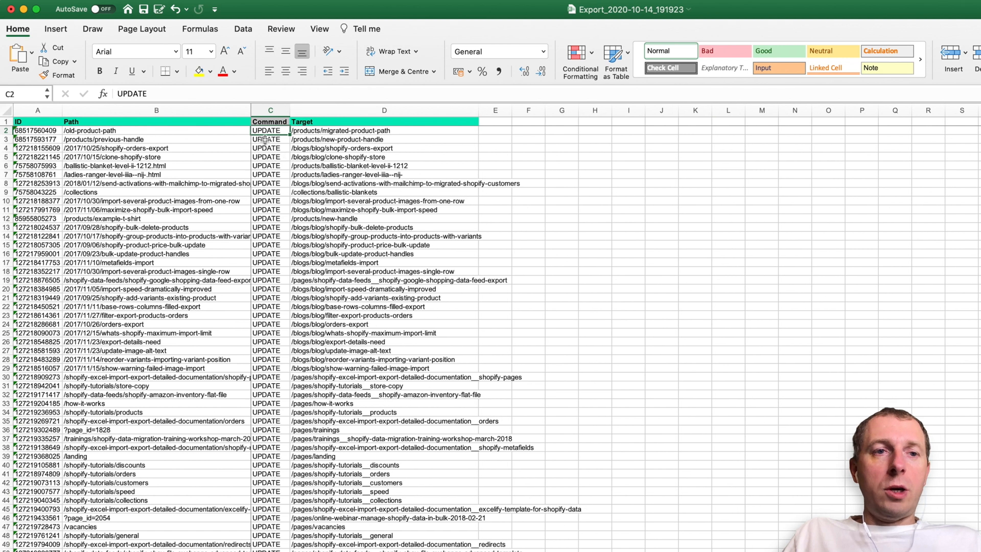
pyautogui.click(270, 110)
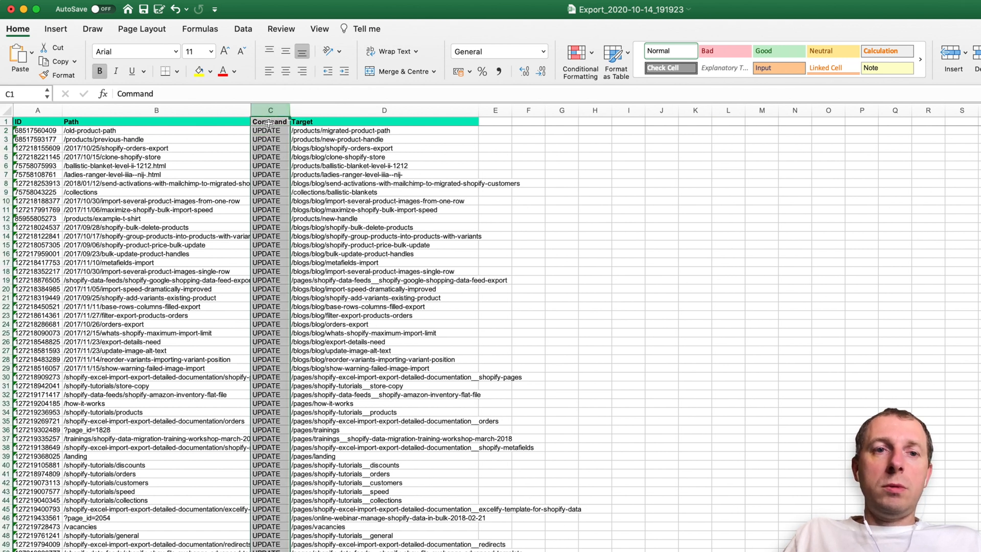
pyautogui.click(269, 123)
# Set the Command to DELETE for every row of the Redirects sheet.
pyautogui.click(270, 129)
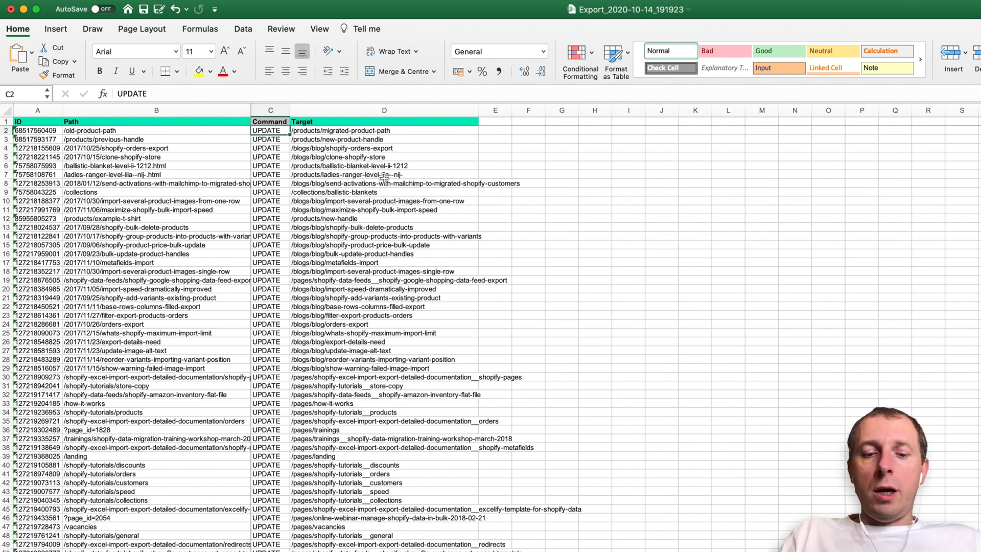
pyautogui.write('DE')
pyautogui.press('Return')
pyautogui.doubleClick(290, 135)
pyautogui.click(279, 139)
# Check the Command column of Redirects down to the last row and save the workbook.
pyautogui.scroll(-2, 275, 229)
pyautogui.scroll(2, 275, 235)
pyautogui.click(273, 238)
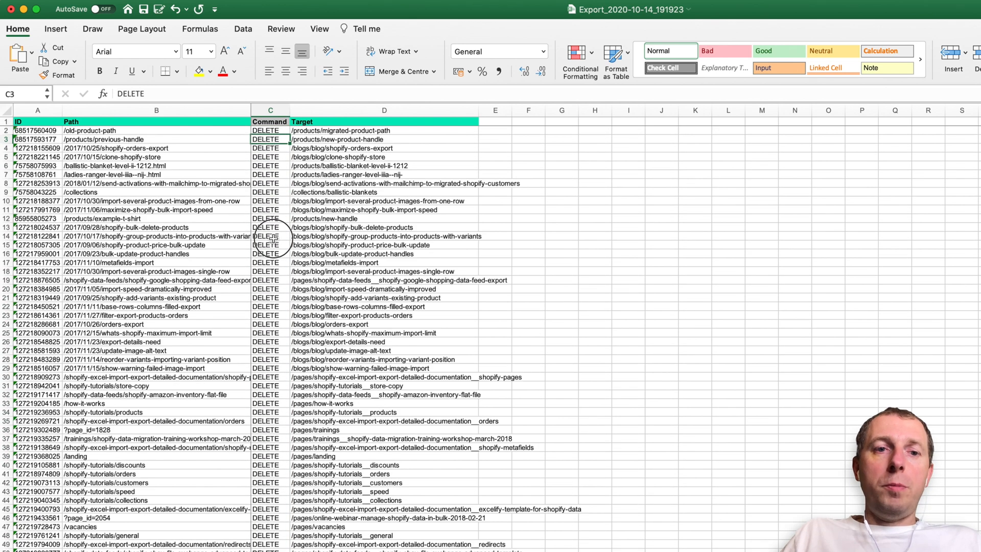
pyautogui.scroll(-20, 307, 249)
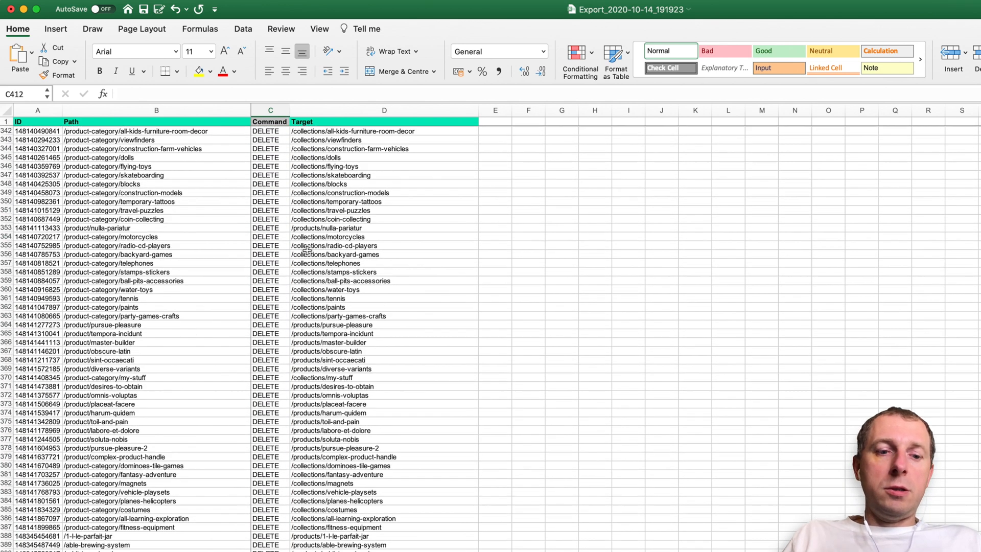
pyautogui.hotkey('ctrl', 'Up')
pyautogui.press('Down')
pyautogui.press('Up')
pyautogui.press('Down')
pyautogui.press('Up')
pyautogui.press('super+s')
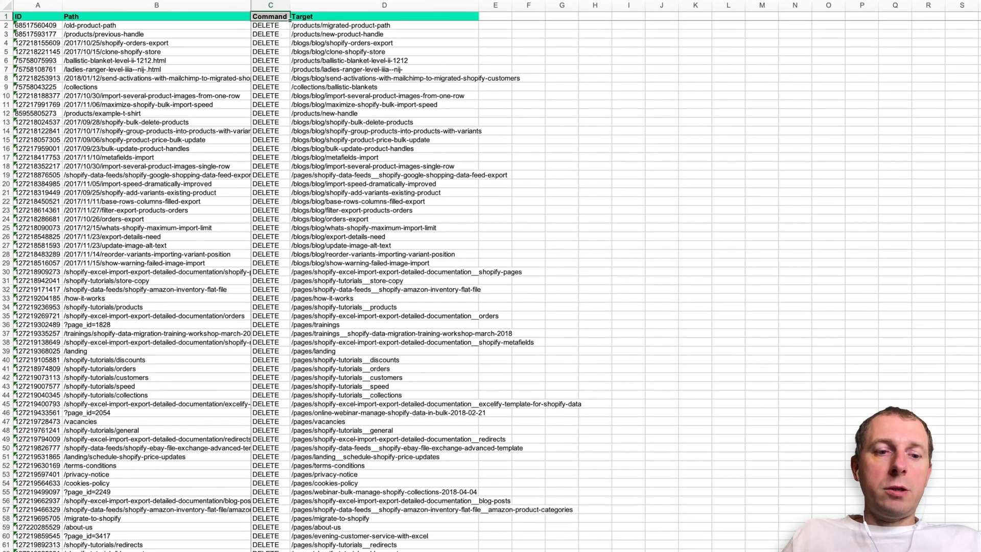
# Move the Blog Posts sheet directly after Redirects and set its post's Command to DELETE.
pyautogui.click(165, 530)
pyautogui.moveTo(678, 536); pyautogui.dragTo(144, 528)
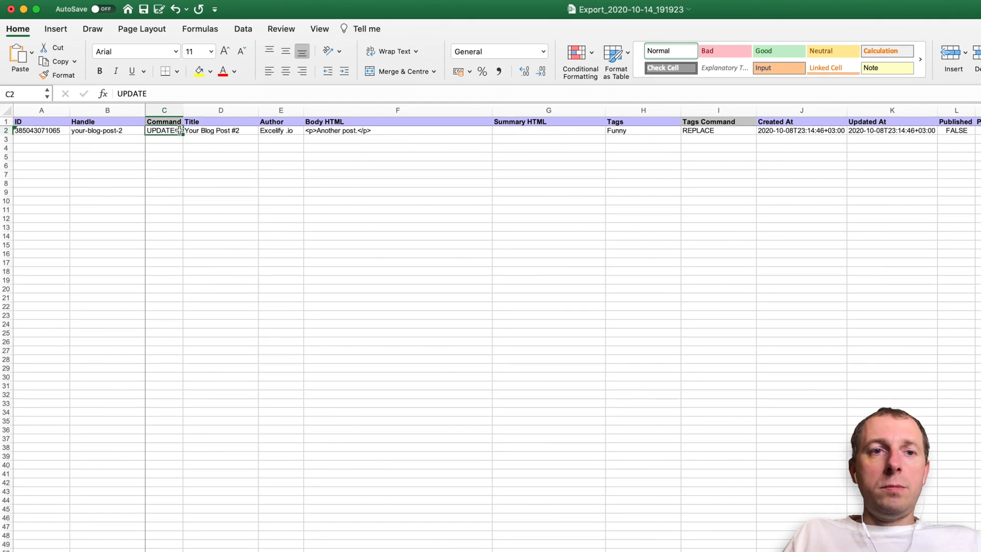
pyautogui.click(164, 110)
pyautogui.click(162, 130)
pyautogui.write('DELETE')
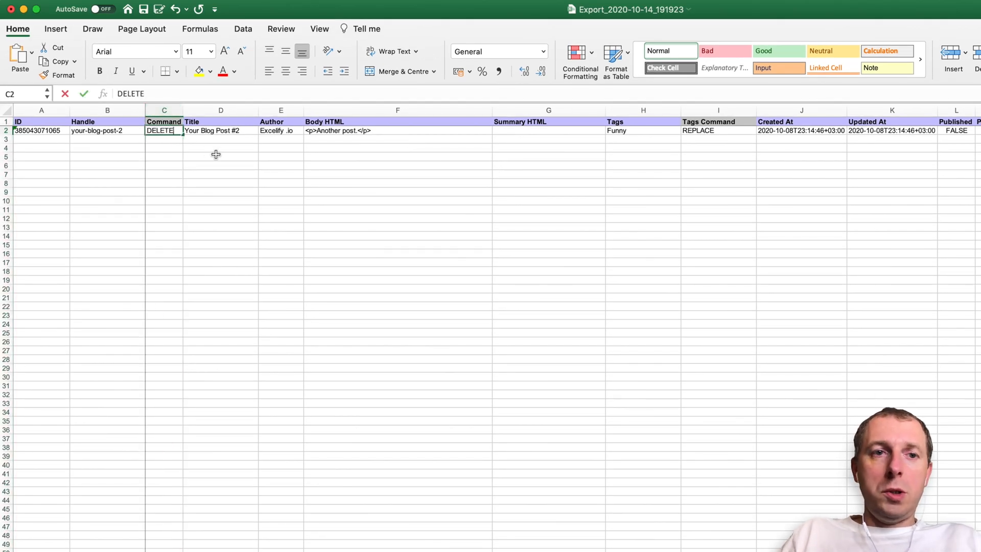
pyautogui.press('Return')
# Check the Blog Posts sheet's blog-related columns and save the workbook.
pyautogui.click(179, 131)
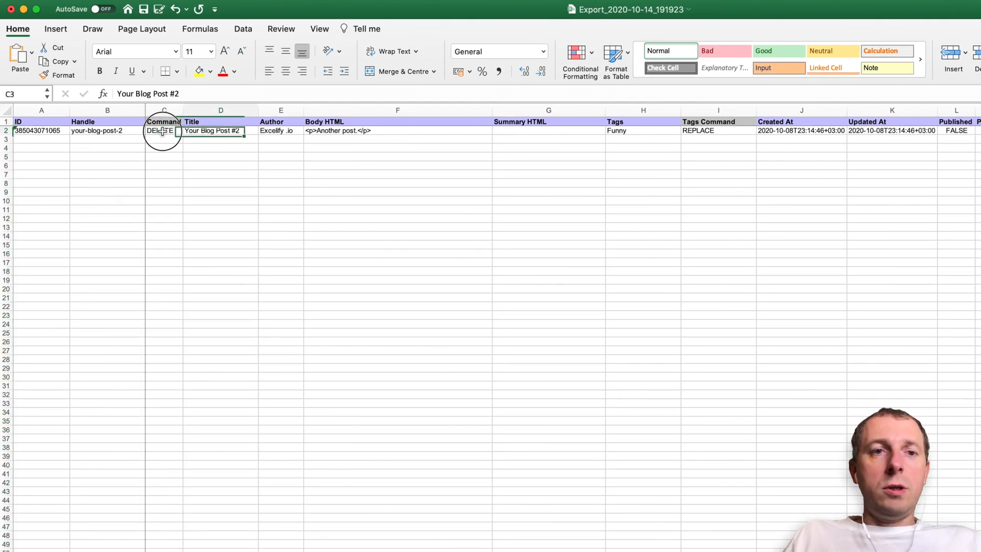
pyautogui.hscroll(10, 431, 173)
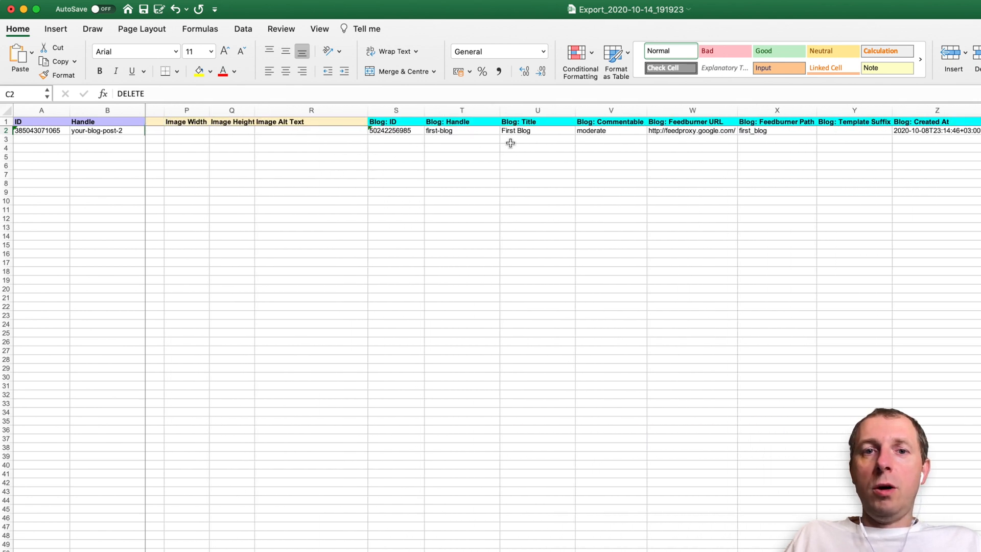
pyautogui.hscroll(-10, 439, 155)
pyautogui.press('super+s')
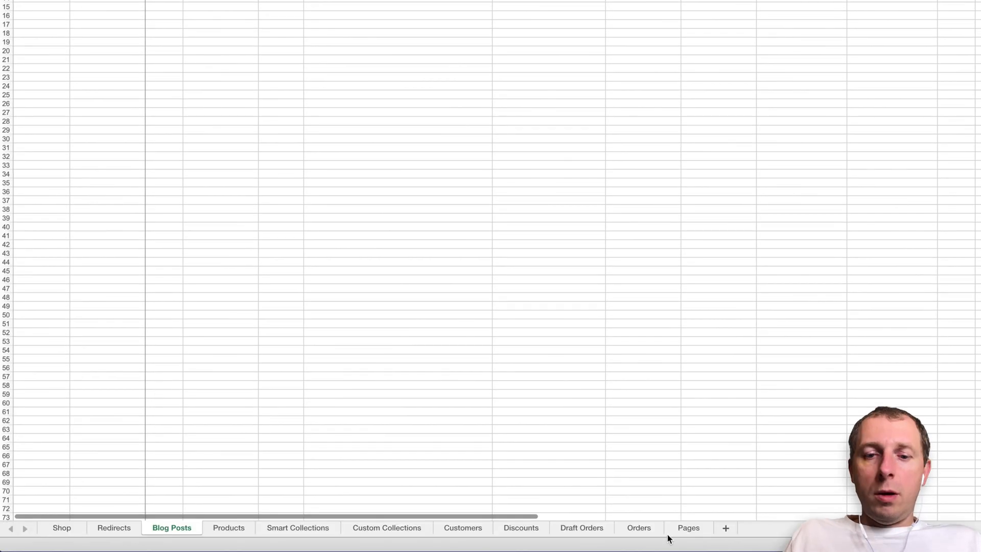
# Move the Pages sheet directly after Blog Posts and set the Command of both pages to DELETE.
pyautogui.click(687, 534)
pyautogui.moveTo(688, 532)
pyautogui.mouseDown()
pyautogui.moveTo(199, 531)
pyautogui.moveTo(210, 533)
pyautogui.mouseUp()
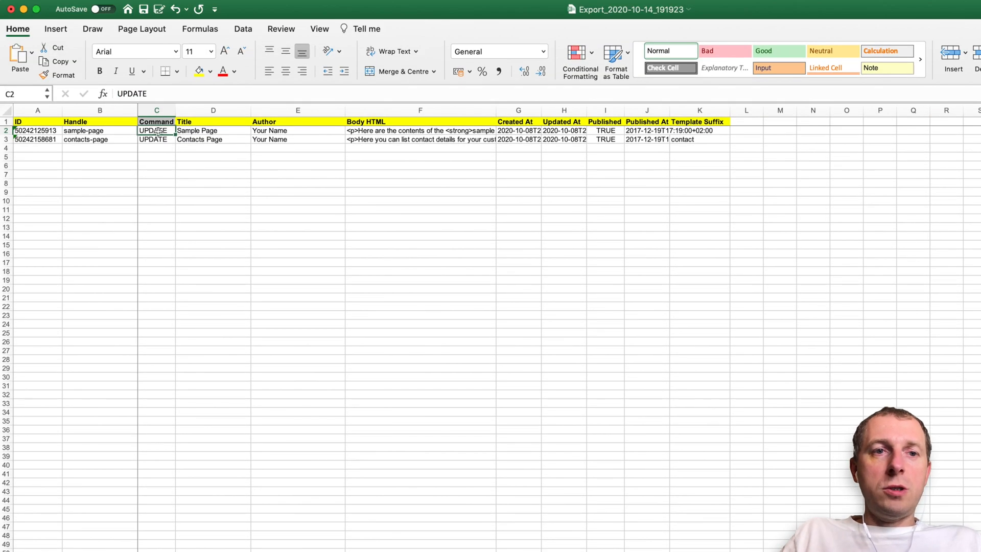
pyautogui.write('DELETE')
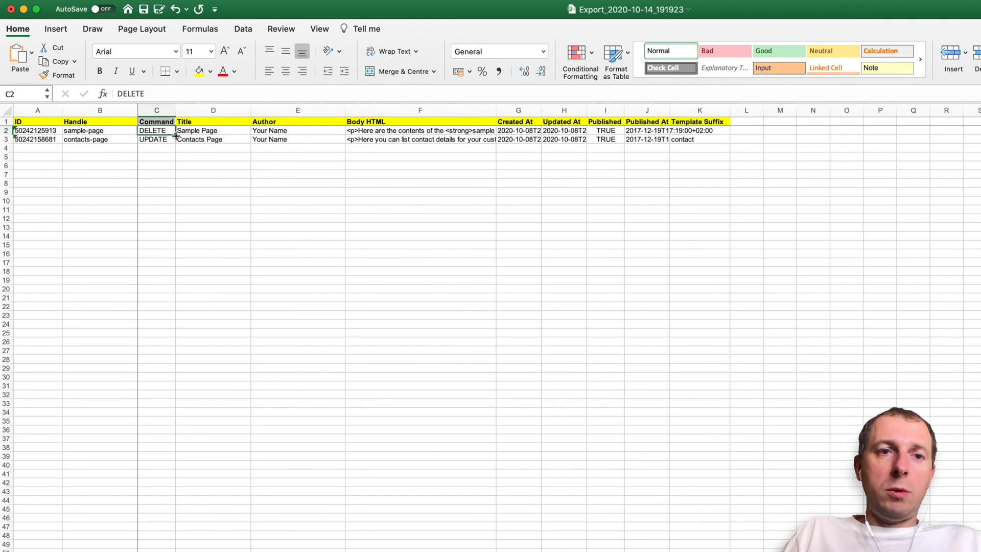
pyautogui.moveTo(175, 135); pyautogui.dragTo(175, 143)
pyautogui.click(168, 139)
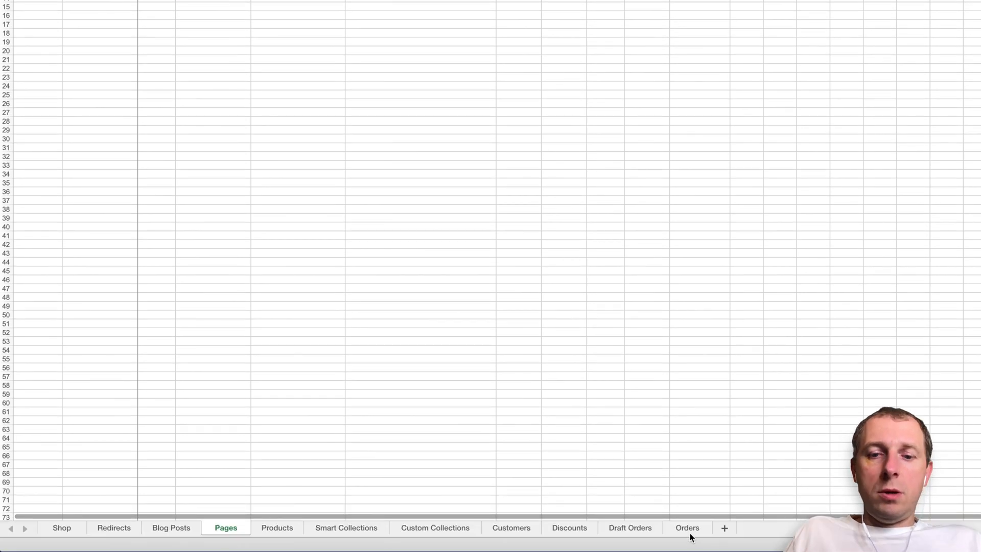
# Move the Orders sheet directly after Pages, set every order's Command to DELETE and save the workbook.
pyautogui.click(688, 529)
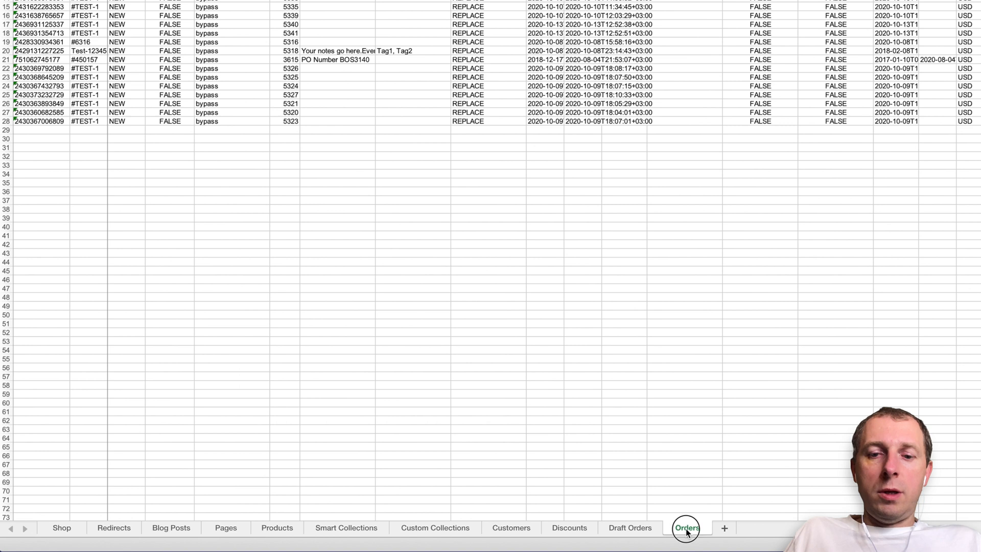
pyautogui.moveTo(265, 529)
pyautogui.mouseDown()
pyautogui.moveTo(230, 532)
pyautogui.moveTo(302, 532)
pyautogui.moveTo(261, 529)
pyautogui.mouseUp()
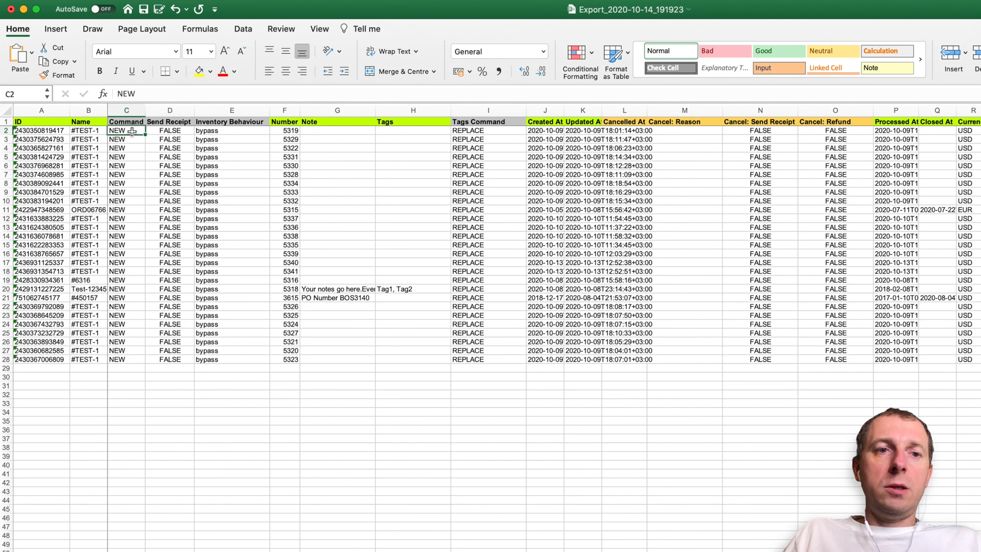
pyautogui.write('DELETE')
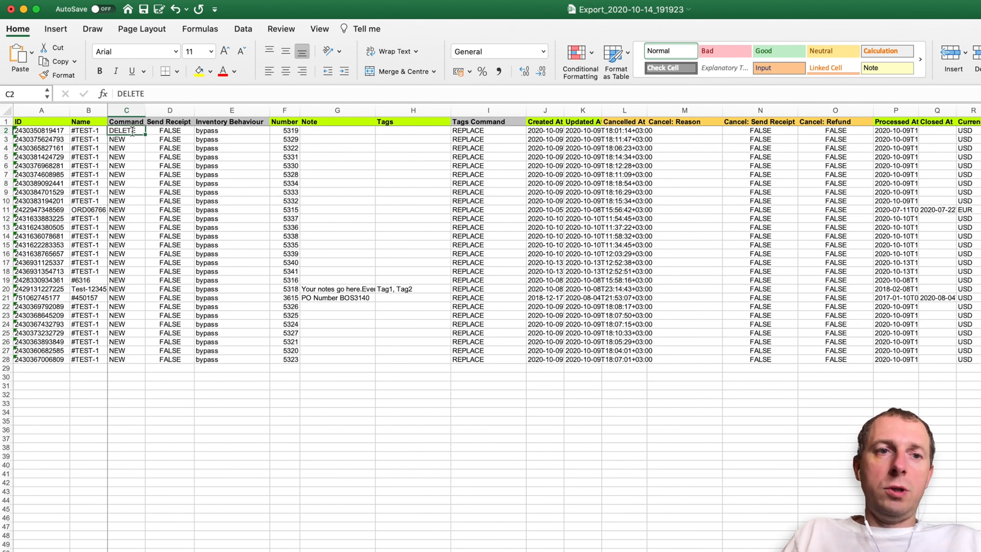
pyautogui.doubleClick(147, 134)
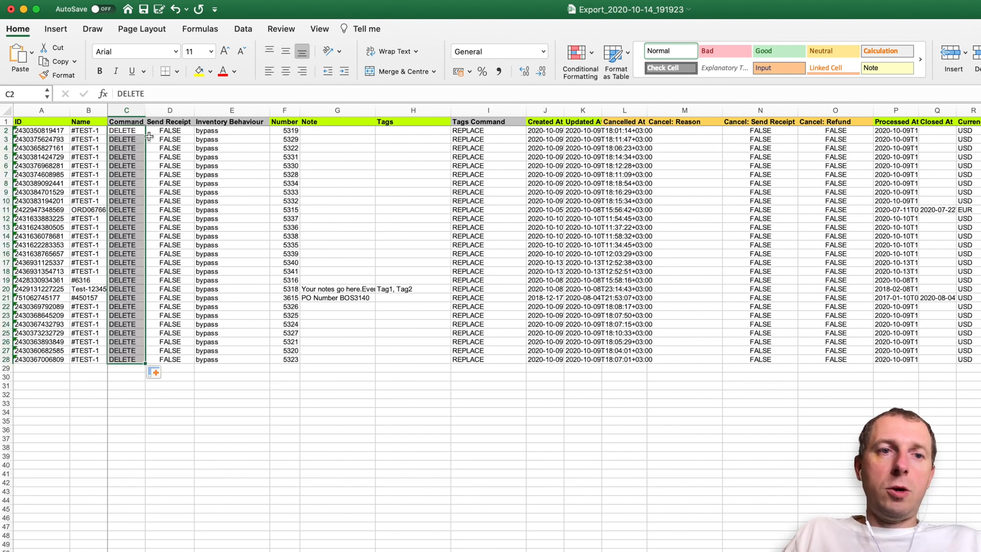
pyautogui.click(150, 193)
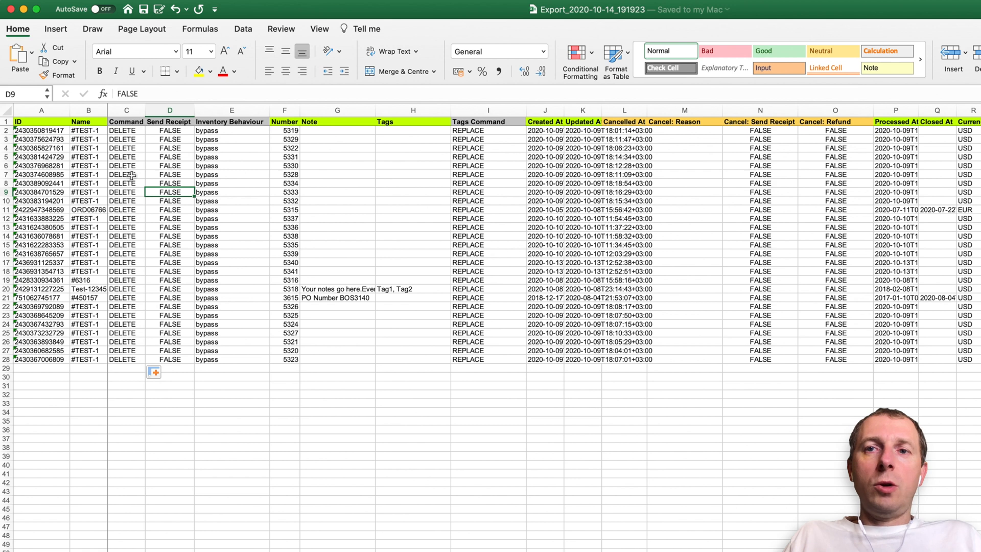
pyautogui.click(128, 211)
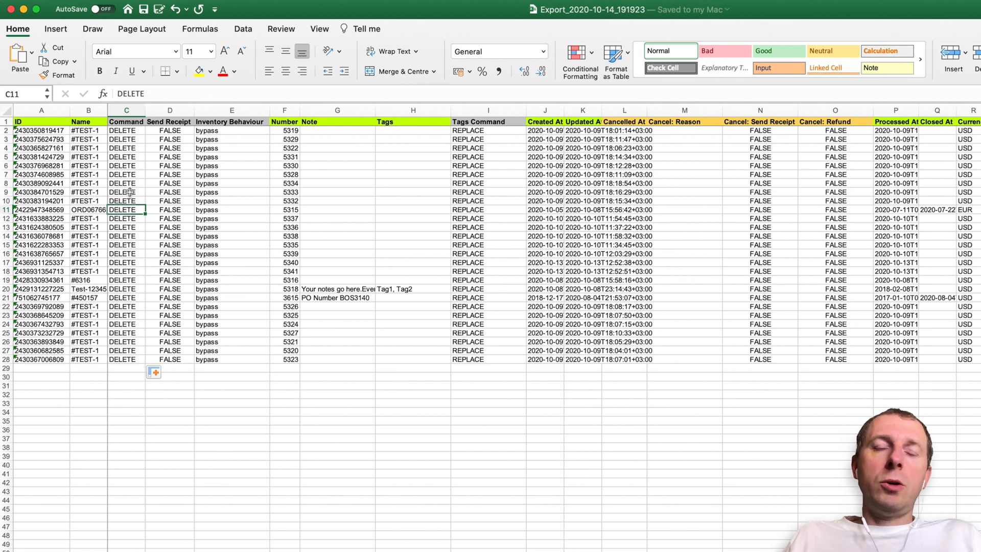
pyautogui.click(130, 192)
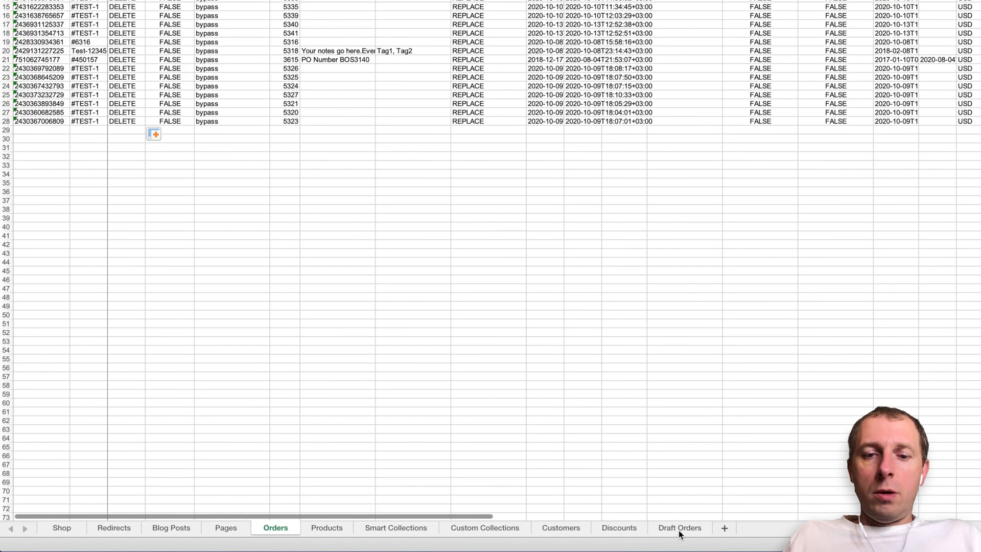
# Move the Draft Orders sheet directly after Orders and set the Command to DELETE for all its rows.
pyautogui.click(673, 531)
pyautogui.moveTo(672, 532); pyautogui.dragTo(373, 530)
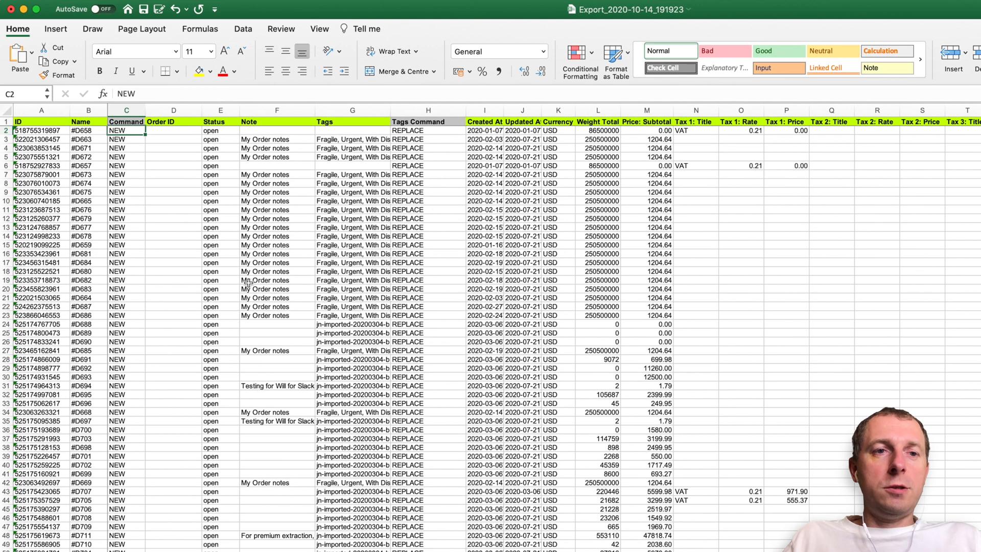
pyautogui.write('DELETE')
pyautogui.press('Return')
pyautogui.click(130, 130)
pyautogui.doubleClick(146, 136)
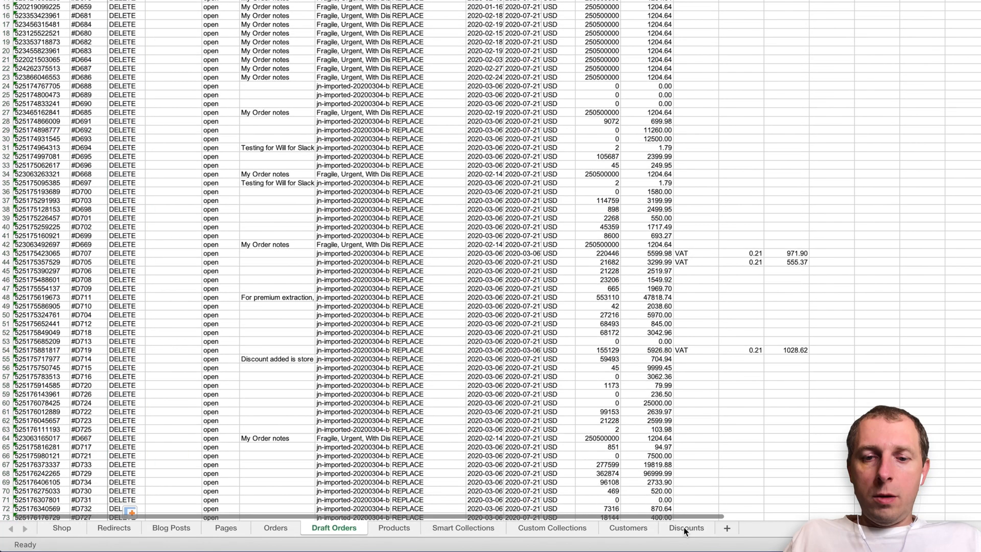
# Move the Discounts sheet directly after Draft Orders and fill its whole Command column with DELETE.
pyautogui.moveTo(685, 527); pyautogui.dragTo(374, 526)
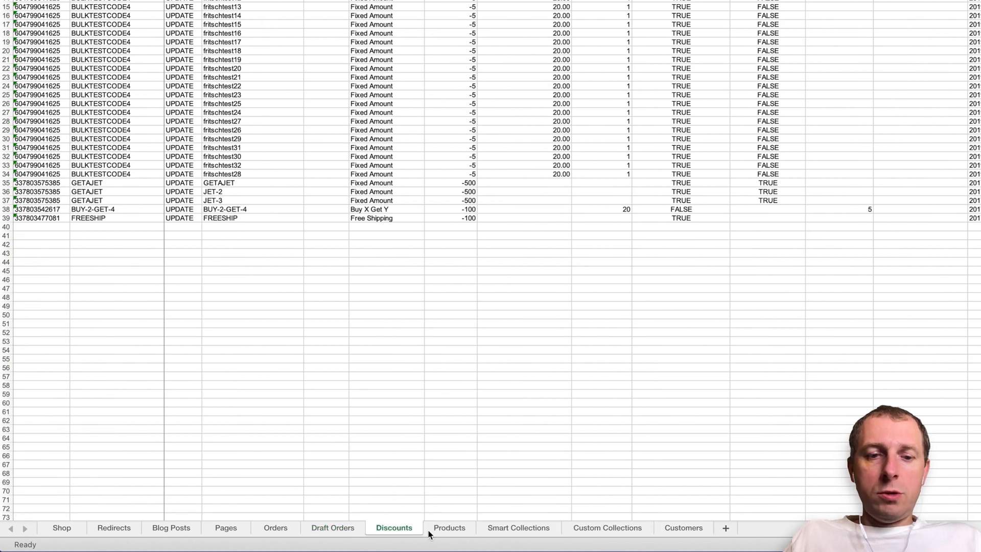
pyautogui.write('DELETE')
pyautogui.press('Return')
pyautogui.press('Up')
pyautogui.doubleClick(203, 135)
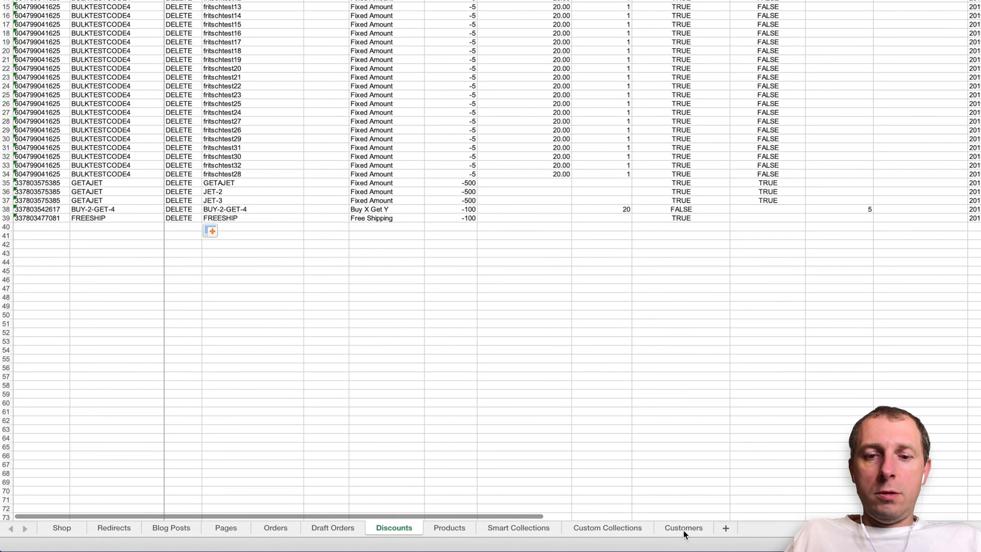
# Move the Customers sheet directly after Discounts and set every customer's Command to DELETE.
pyautogui.click(683, 551)
pyautogui.moveTo(614, 532); pyautogui.dragTo(425, 531)
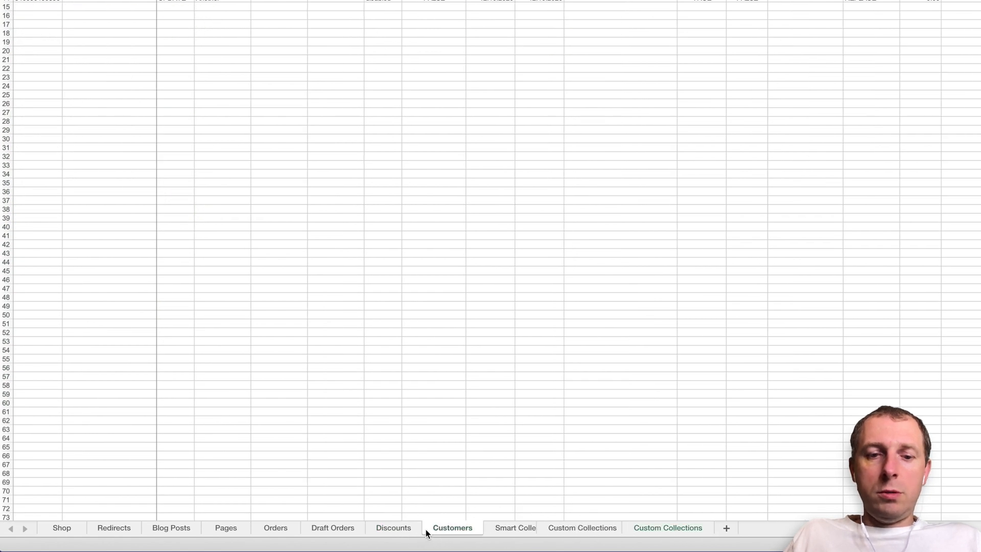
pyautogui.click(393, 528)
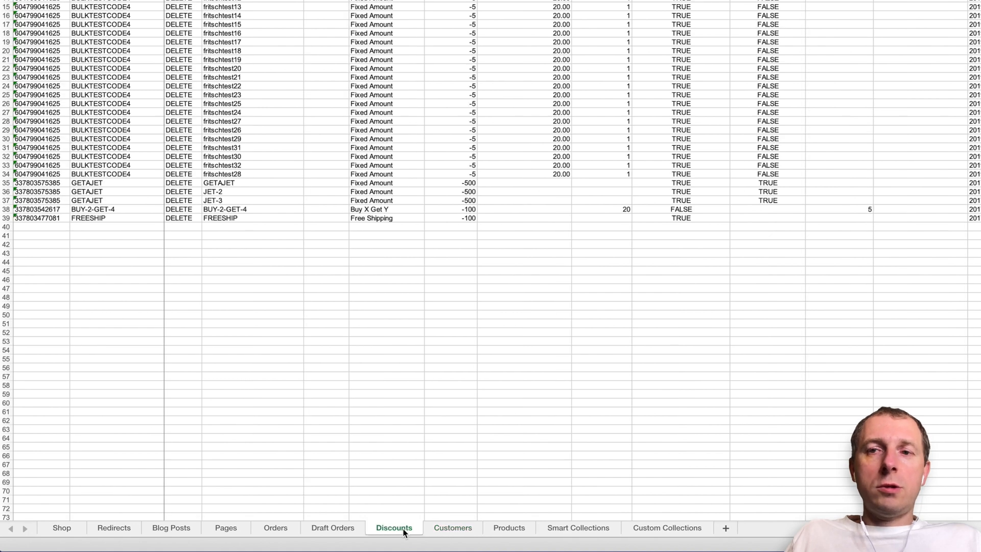
pyautogui.click(450, 529)
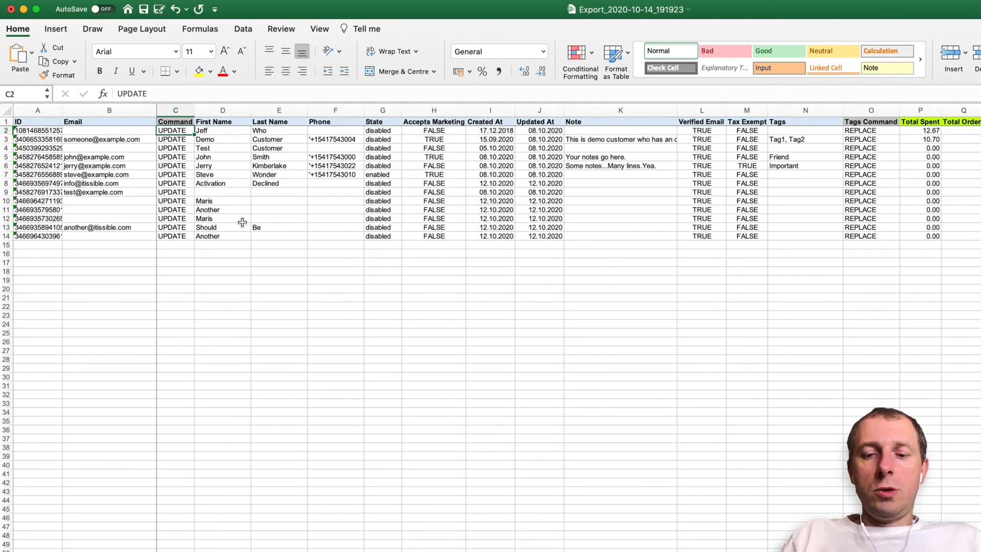
pyautogui.write('DELETE')
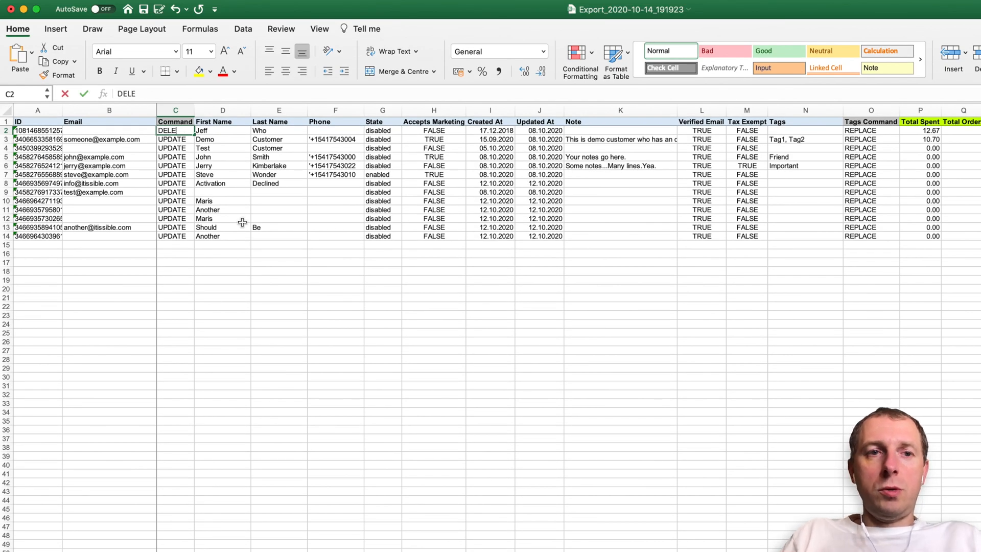
pyautogui.press('Return')
pyautogui.press('Up')
pyautogui.doubleClick(194, 135)
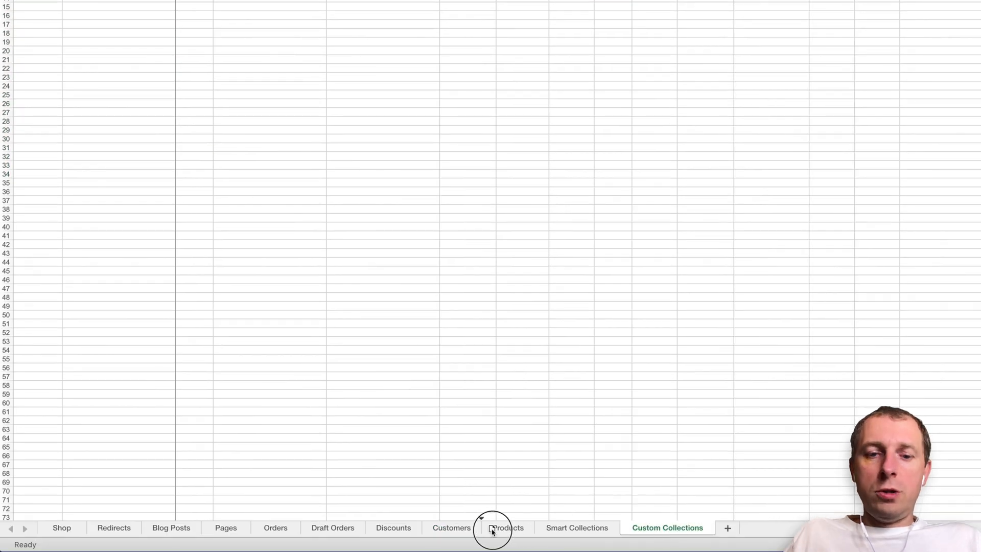
# Place Custom Collections and Smart Collections, in that order, between Customers and Products and set all Commands in both sheets to DELETE.
pyautogui.click(508, 528)
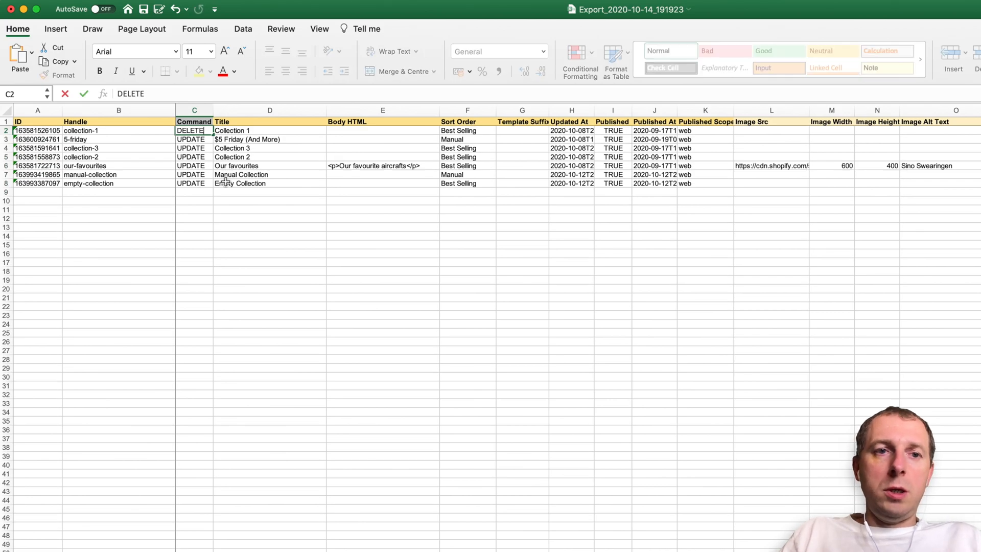
pyautogui.doubleClick(213, 135)
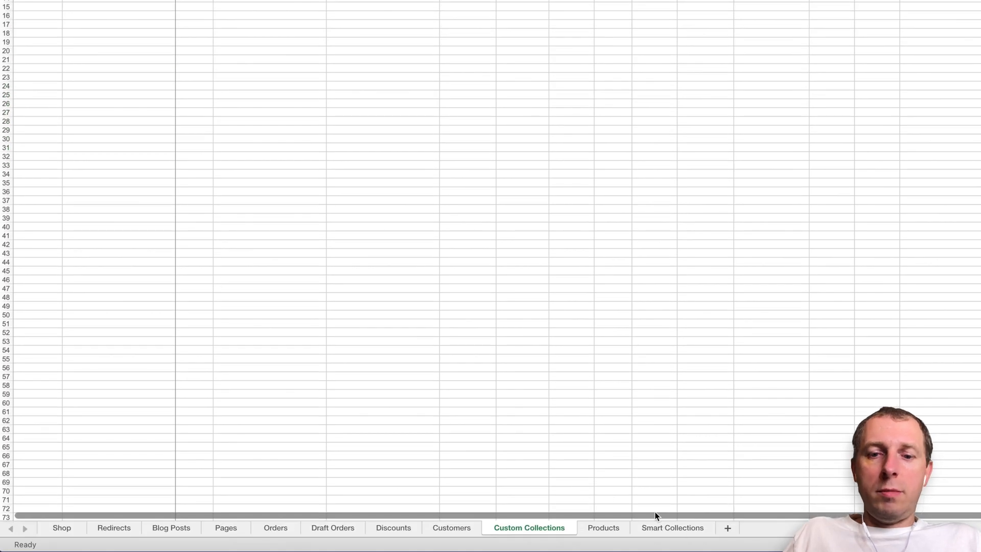
pyautogui.click(679, 531)
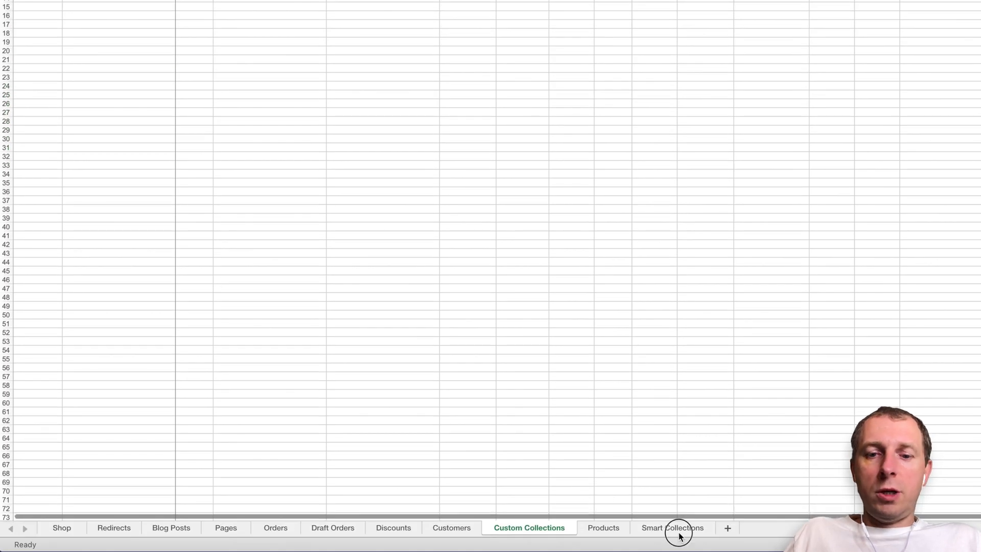
pyautogui.moveTo(624, 530); pyautogui.dragTo(576, 531)
pyautogui.click(201, 131)
pyautogui.write('DELETE')
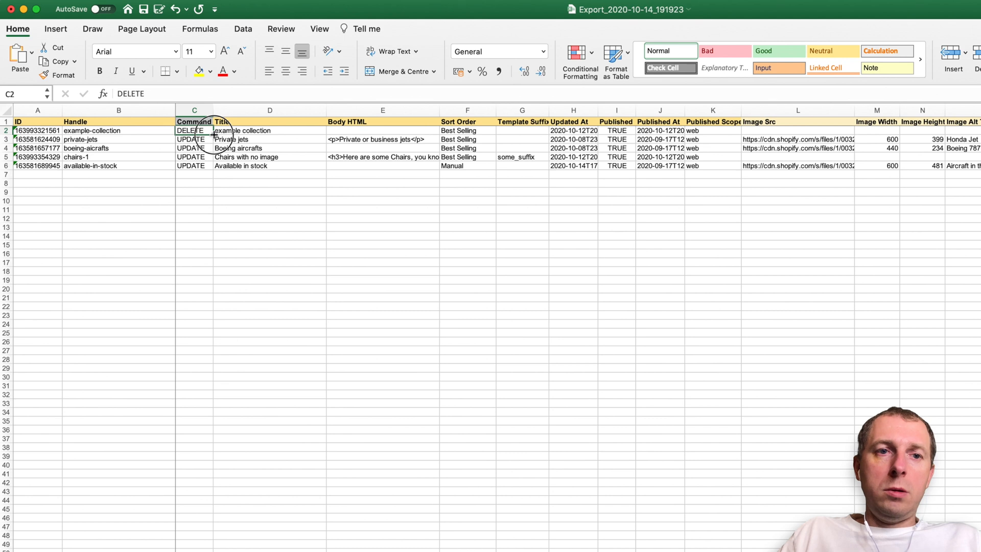
pyautogui.doubleClick(213, 135)
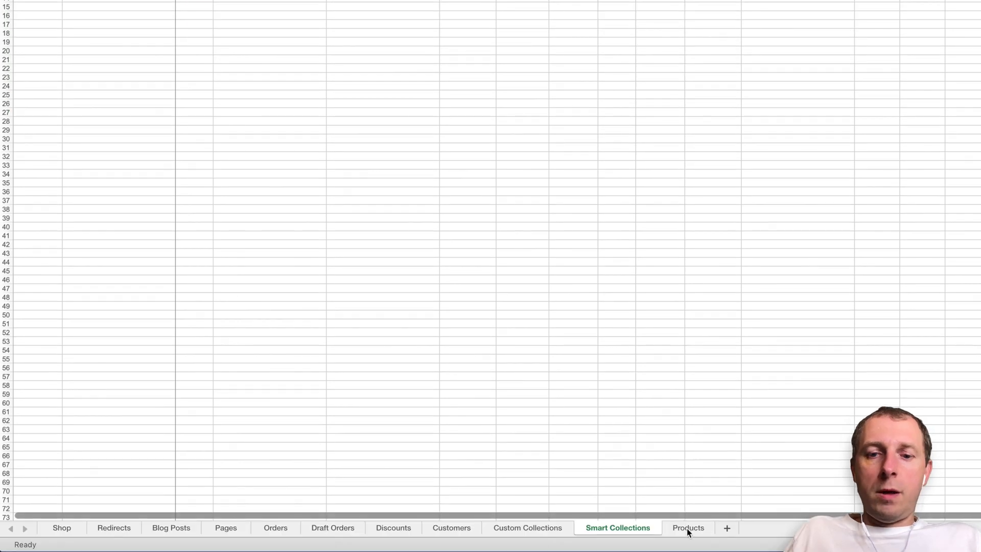
# Set the Command to DELETE for every product on the Products sheet and save the workbook.
pyautogui.click(685, 529)
pyautogui.write('DELETE')
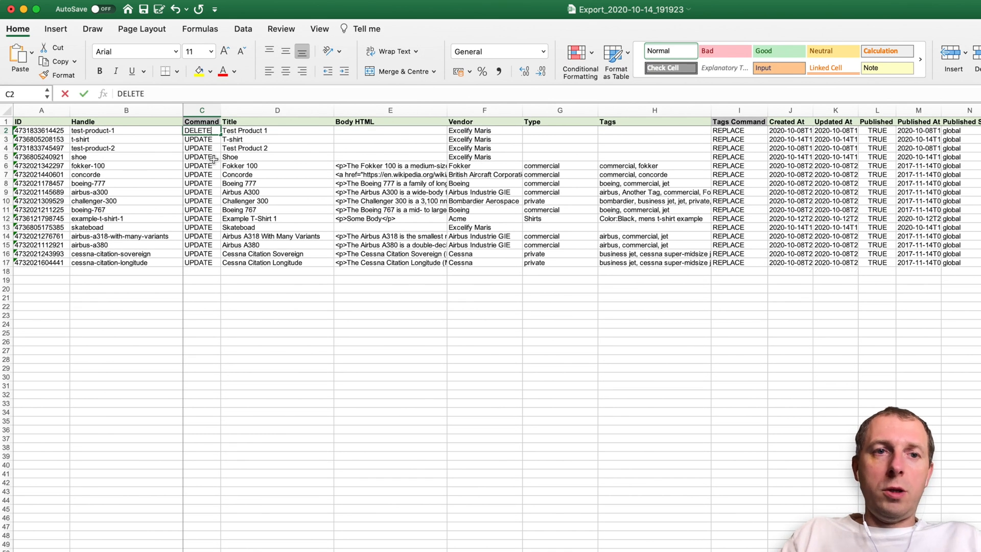
pyautogui.press('Return')
pyautogui.doubleClick(221, 134)
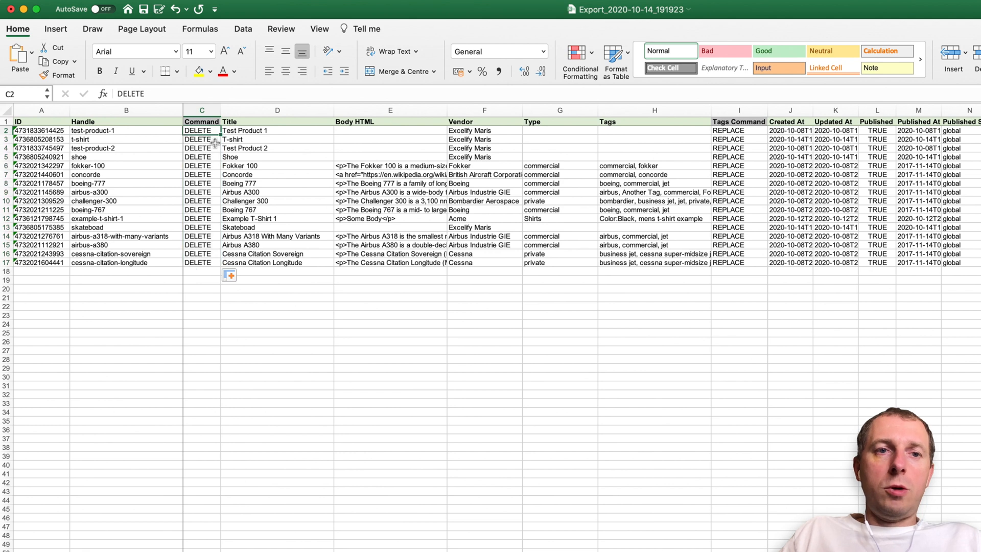
pyautogui.click(200, 185)
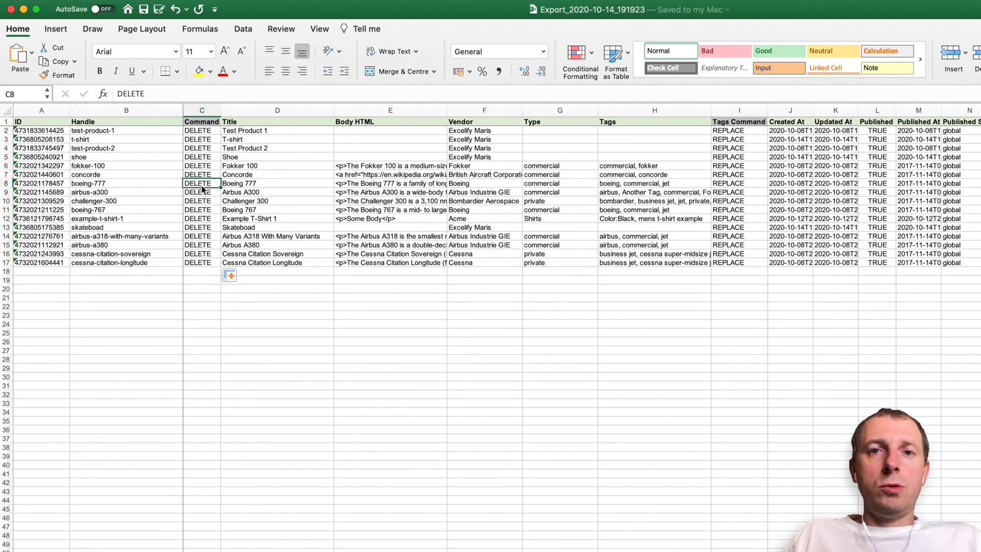
# Save a copy of the workbook in Downloads as Delete-everything.xlsx.
pyautogui.press('super+shift+s')
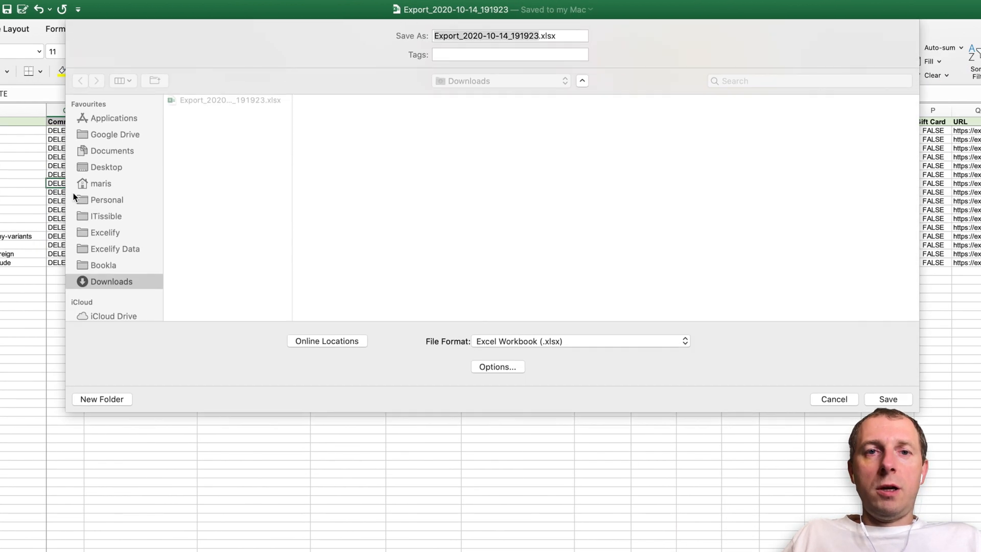
pyautogui.write('Delete-everything')
pyautogui.press('Return')
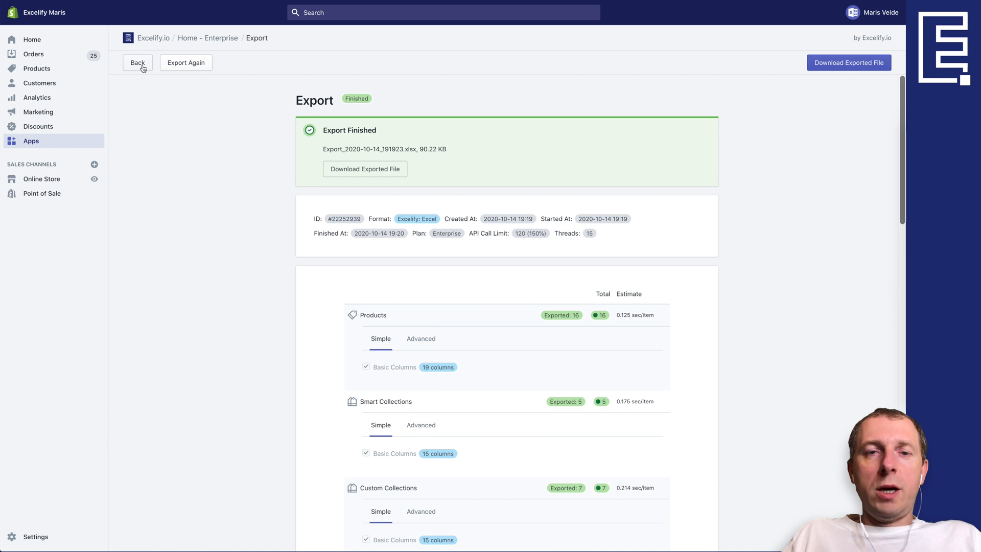
# Switch to the Excelify app in Shopify, return to its home page and upload Delete-everything.xlsx from Downloads for import.
pyautogui.click(138, 63)
pyautogui.click(588, 238)
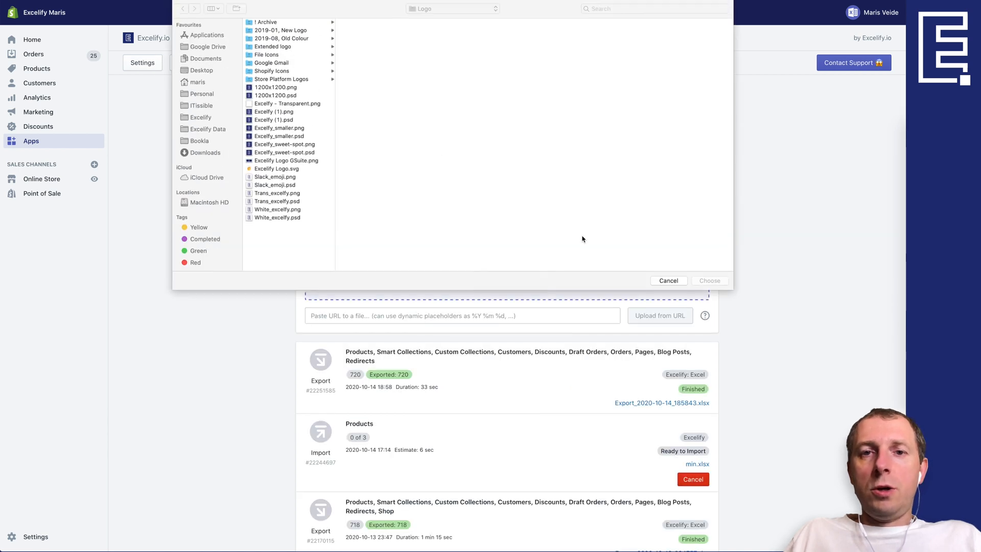
pyautogui.click(284, 23)
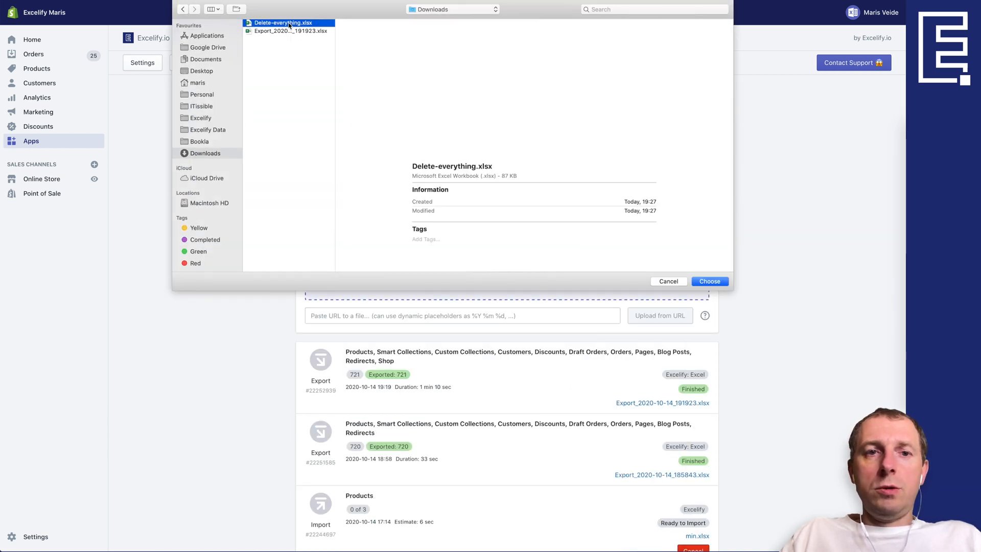
pyautogui.press('Return')
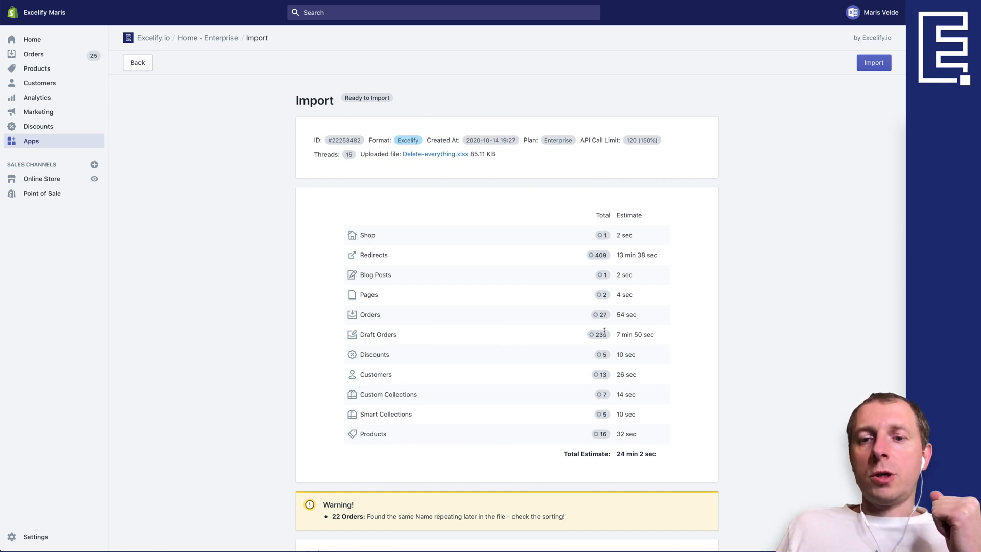
# Review the import's item list and read the warning about the Orders.
pyautogui.scroll(-3, 600, 242)
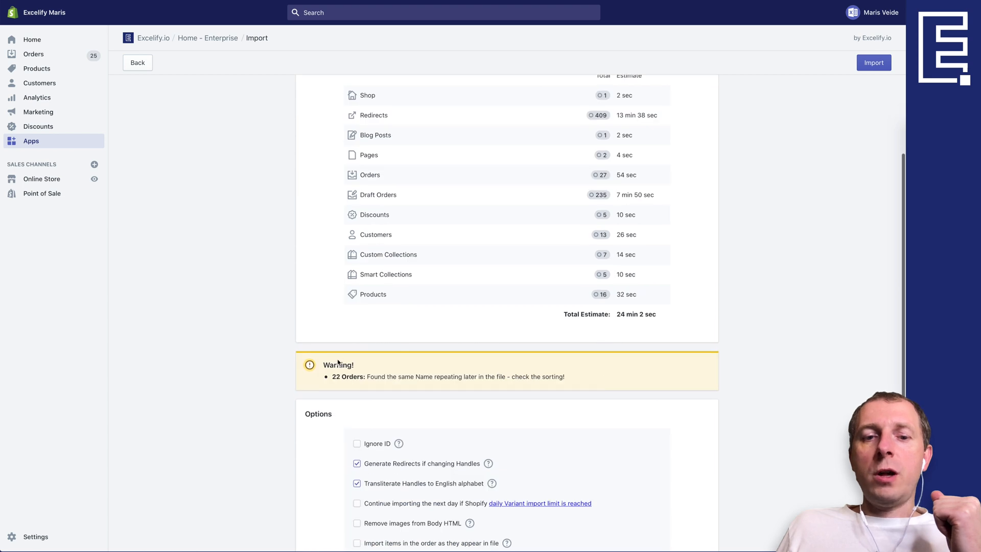
pyautogui.moveTo(323, 364); pyautogui.dragTo(465, 378)
pyautogui.click(359, 378)
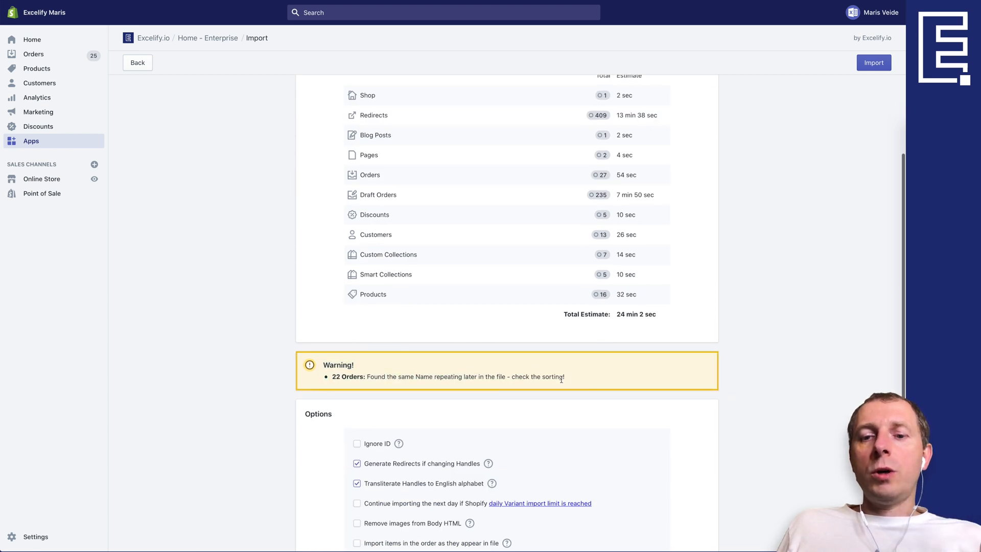
pyautogui.moveTo(333, 376)
pyautogui.mouseDown()
pyautogui.moveTo(358, 377)
pyautogui.moveTo(339, 377)
pyautogui.mouseUp()
pyautogui.click(371, 378)
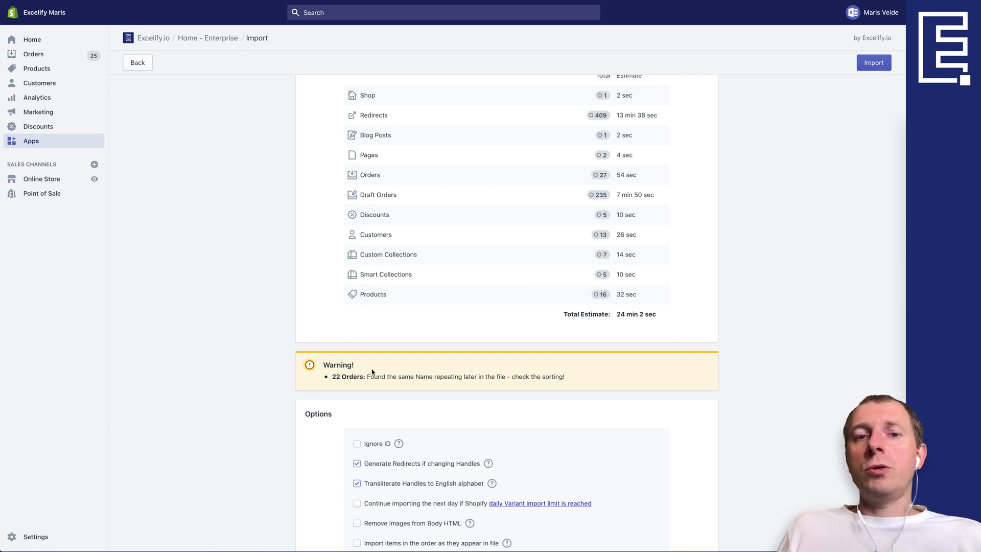
# Start the import of Delete-everything.xlsx with the current options.
pyautogui.scroll(2, 372, 372)
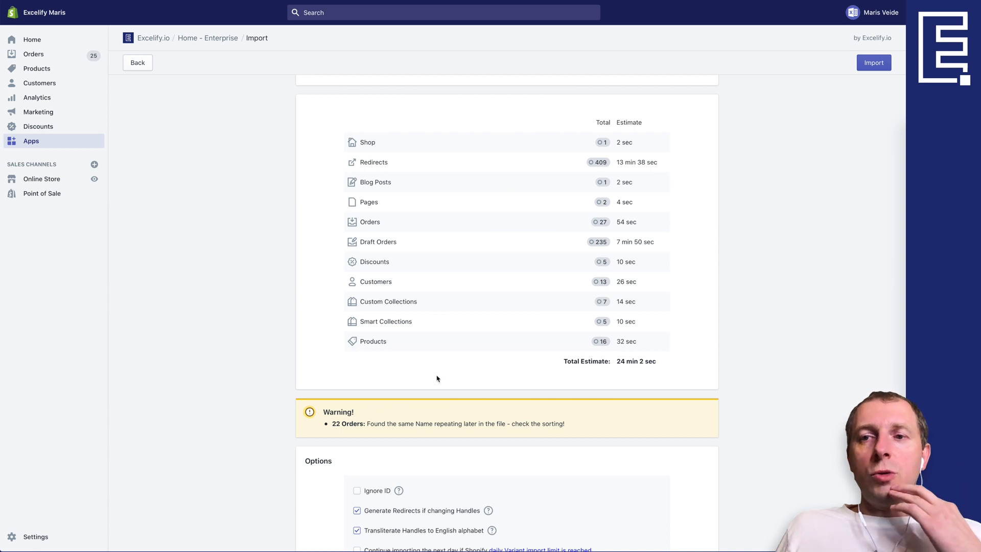
pyautogui.scroll(4, 437, 378)
pyautogui.click(873, 62)
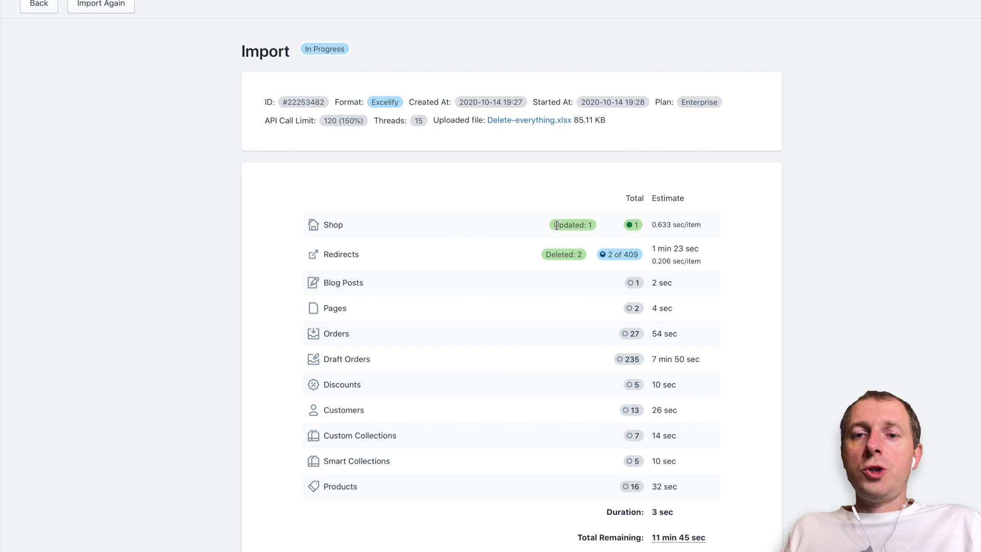
# Monitor the running import, checking the Shop and Redirects progress and the time estimates for the other item types.
pyautogui.moveTo(554, 226); pyautogui.dragTo(591, 227)
pyautogui.click(591, 228)
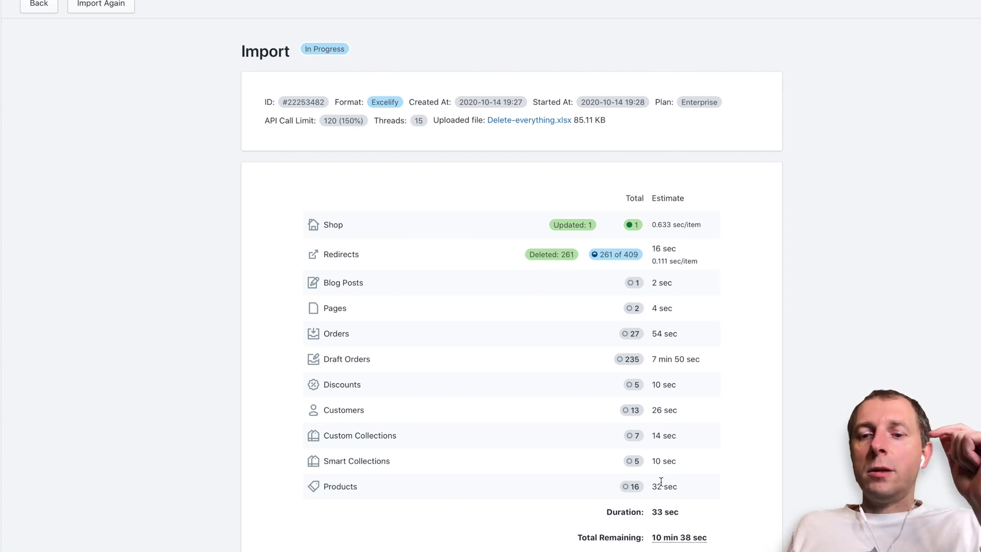
pyautogui.scroll(-2, 721, 542)
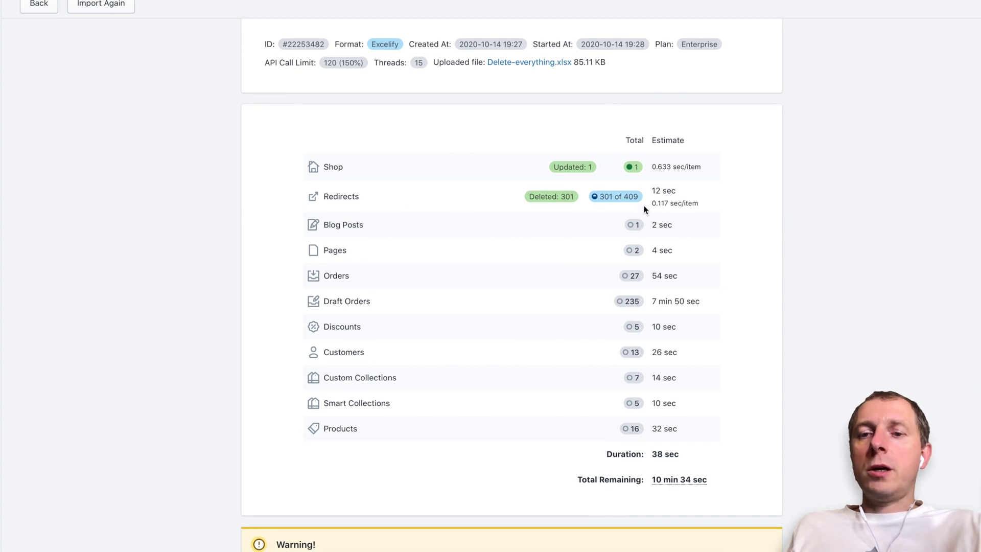
pyautogui.moveTo(624, 237); pyautogui.dragTo(691, 417)
pyautogui.click(678, 423)
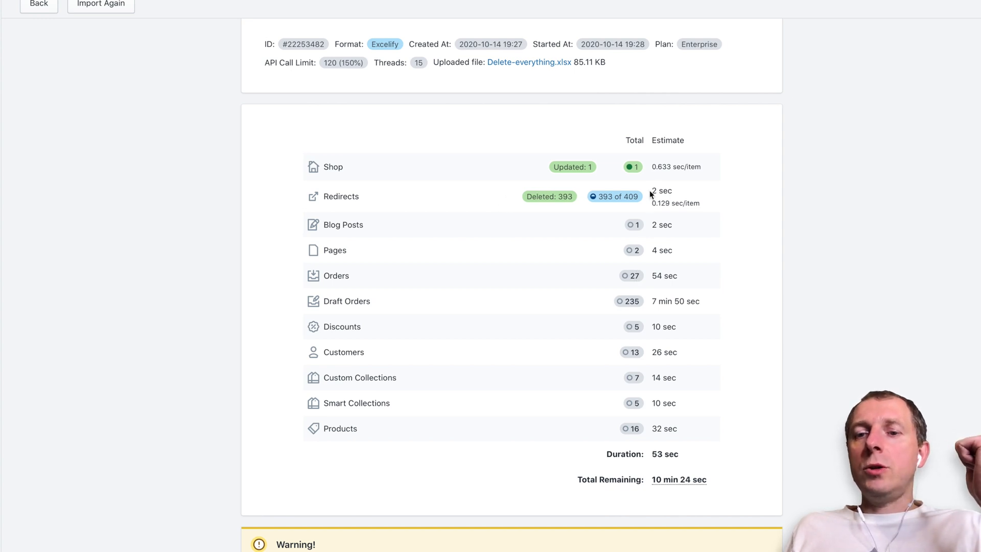
pyautogui.moveTo(652, 204)
pyautogui.mouseDown()
pyautogui.moveTo(703, 201)
pyautogui.moveTo(650, 205)
pyautogui.mouseUp()
pyautogui.click(685, 206)
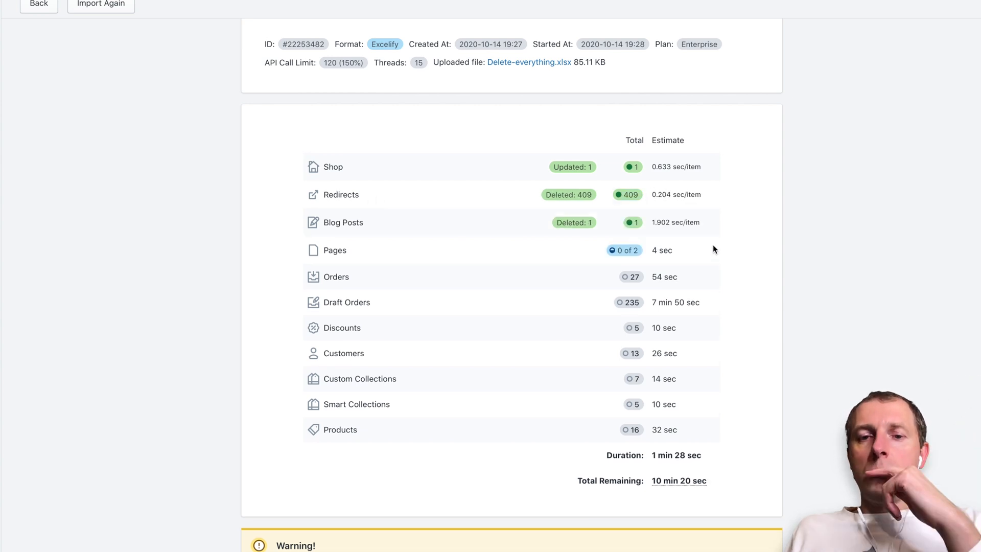
# Read the error details listed under Orders while the import runs.
pyautogui.scroll(-1, 726, 245)
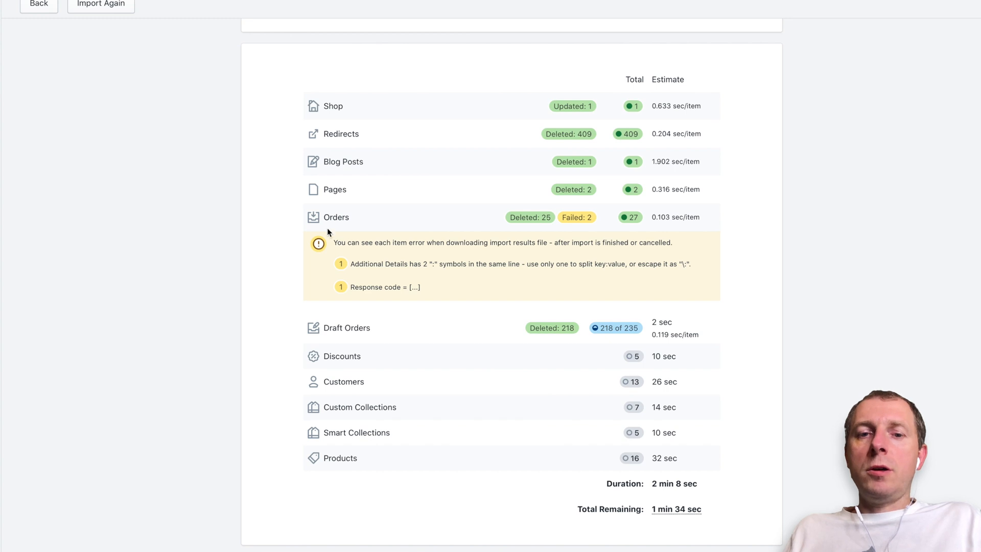
pyautogui.moveTo(444, 289); pyautogui.dragTo(335, 238)
pyautogui.click(335, 242)
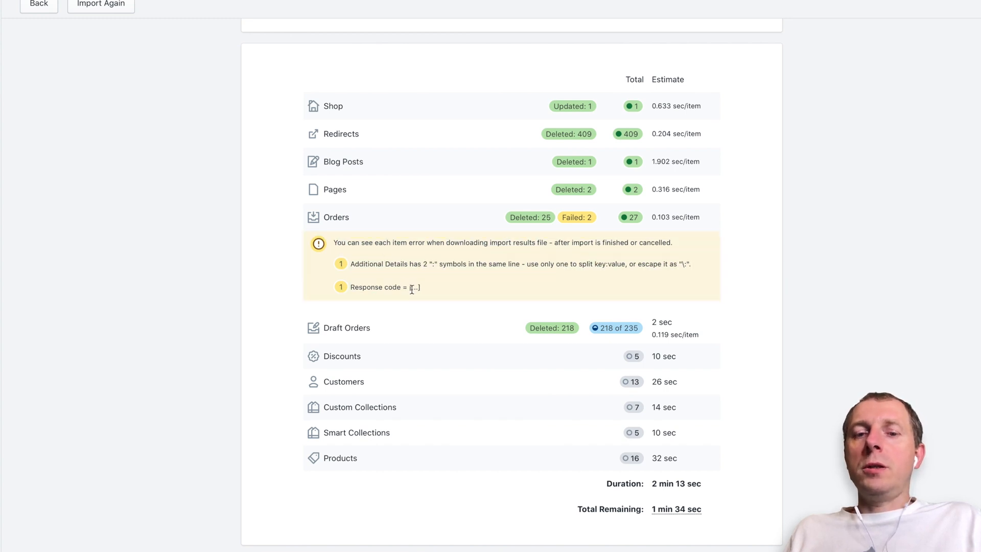
pyautogui.scroll(3, 480, 289)
pyautogui.scroll(-2, 479, 293)
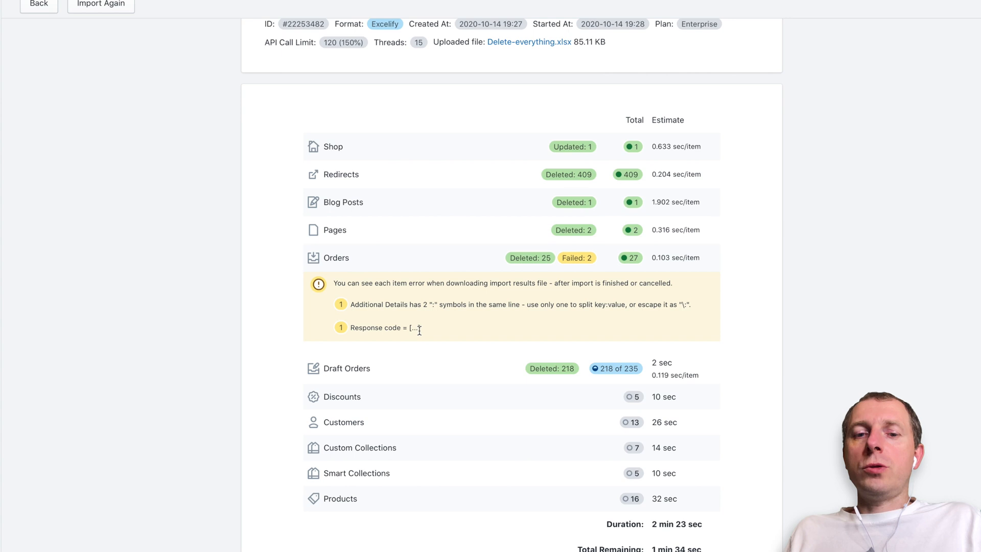
pyautogui.scroll(-2, 490, 326)
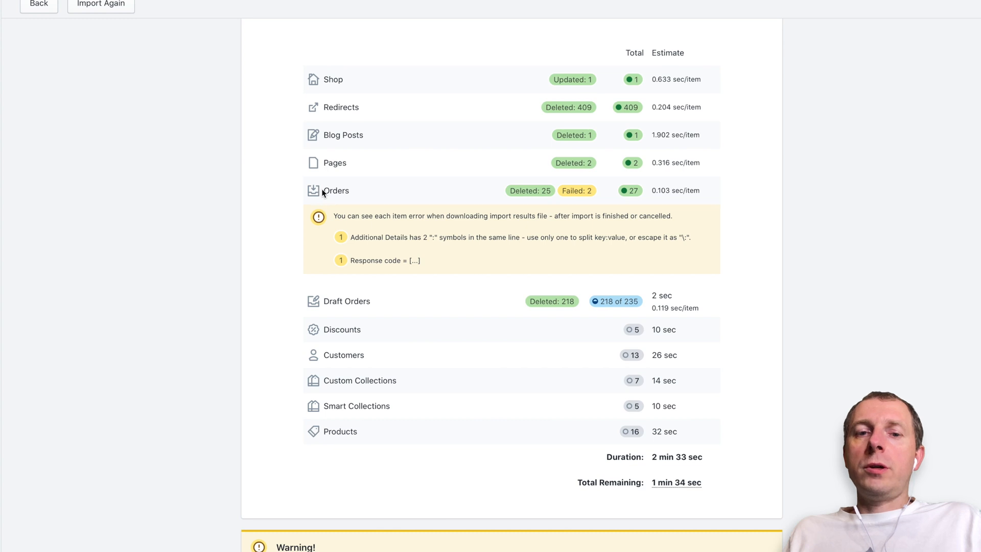
pyautogui.moveTo(326, 192); pyautogui.dragTo(444, 259)
pyautogui.click(438, 264)
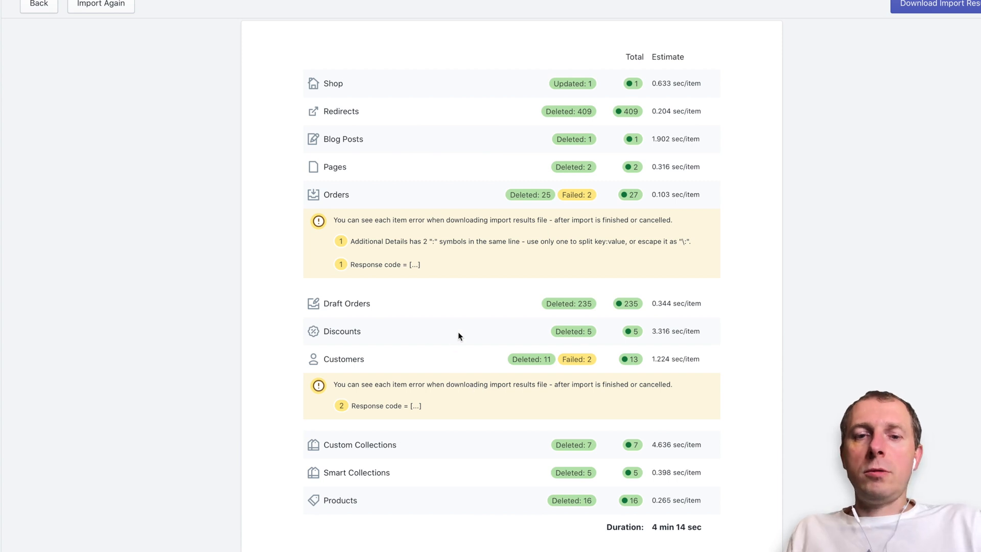
# Review the finished import's results per item type, including the errors under Customers and the options used.
pyautogui.scroll(-2, 460, 335)
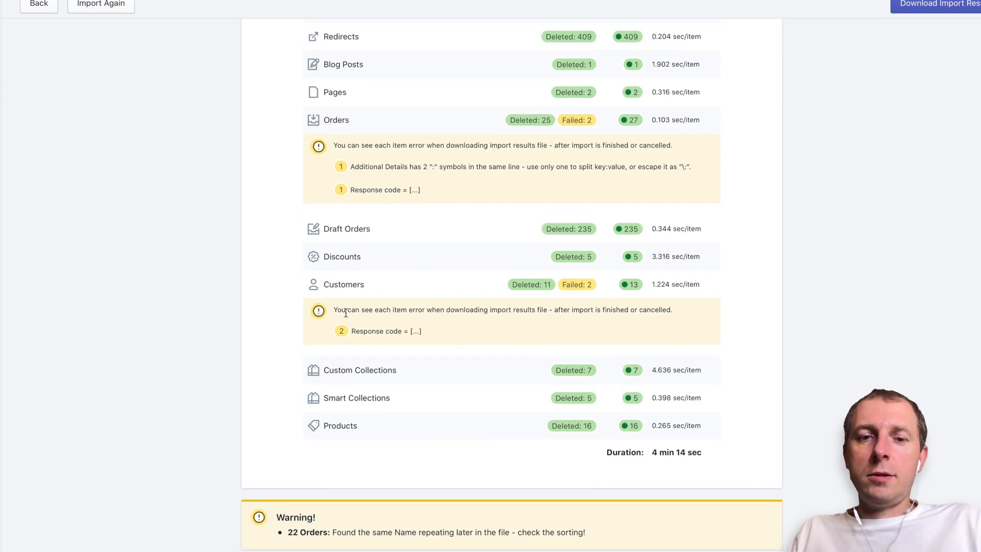
pyautogui.doubleClick(356, 295)
pyautogui.click(456, 335)
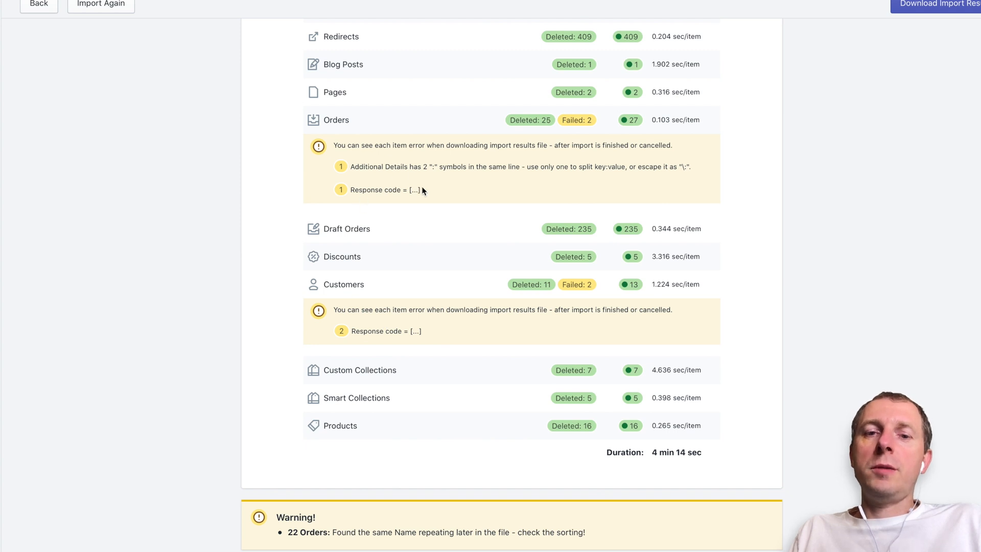
pyautogui.scroll(-2, 355, 306)
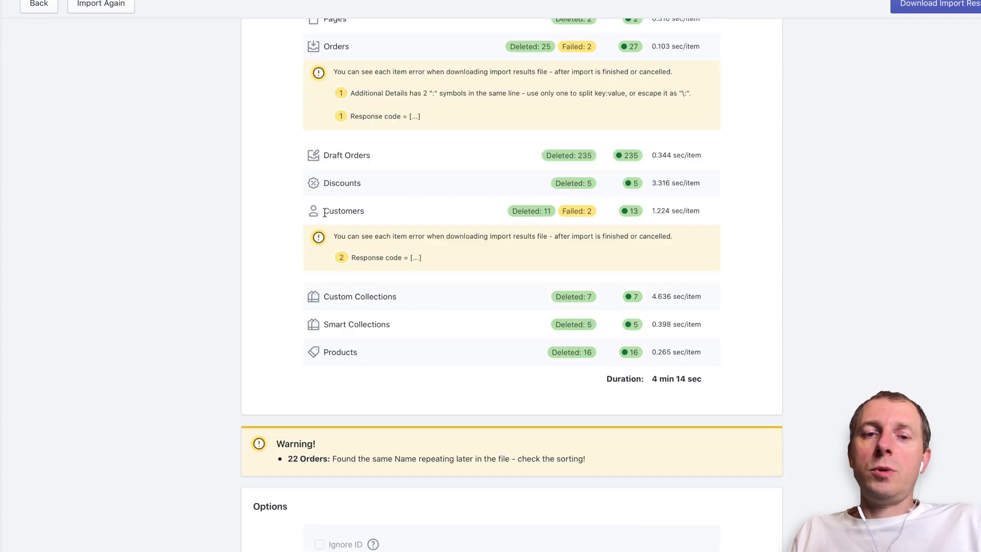
pyautogui.scroll(-7, 404, 255)
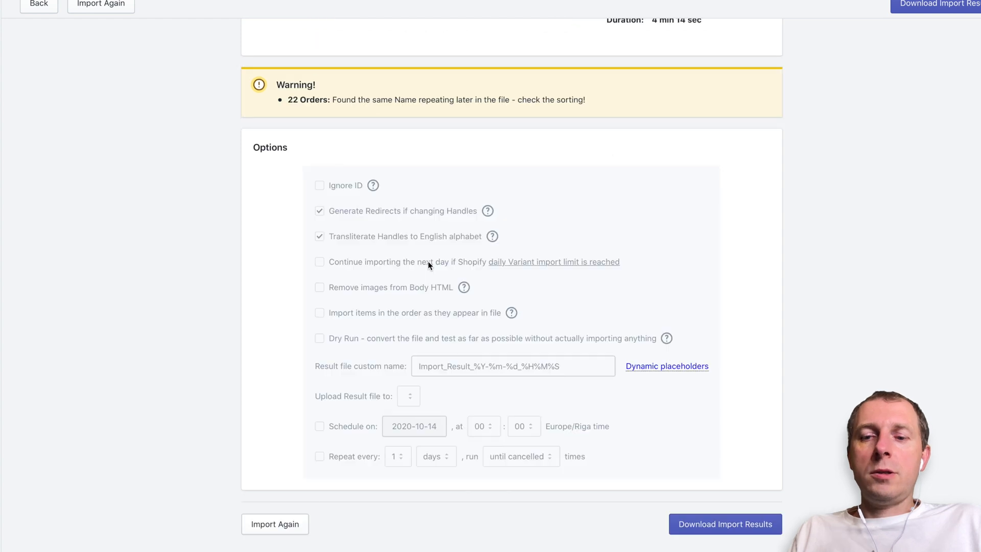
# Download and open the import results workbook in Excel, and inspect the Import Comment and emptied metafield cell on the Shop sheet.
pyautogui.scroll(12, 429, 264)
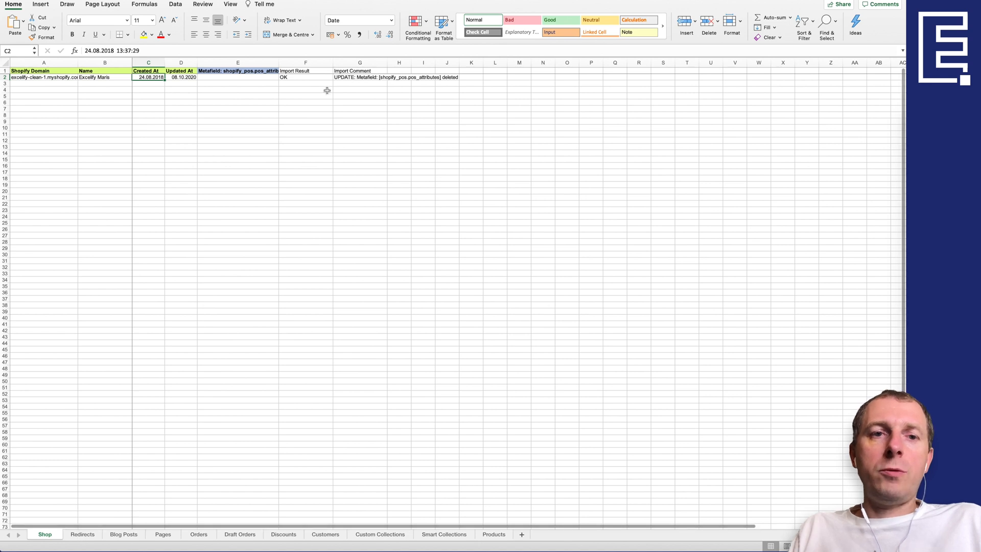
pyautogui.click(353, 78)
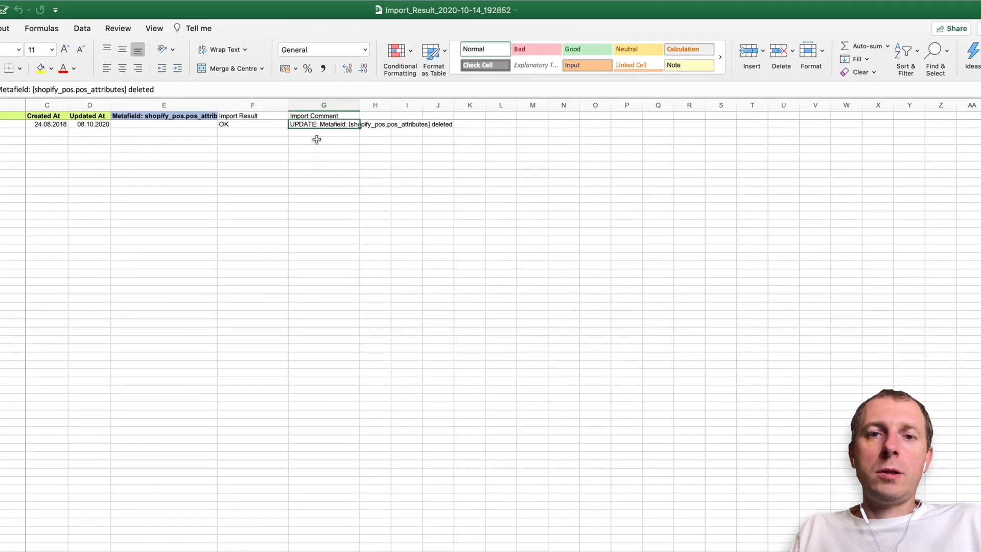
pyautogui.doubleClick(341, 125)
pyautogui.moveTo(361, 125); pyautogui.dragTo(412, 127)
pyautogui.click(420, 127)
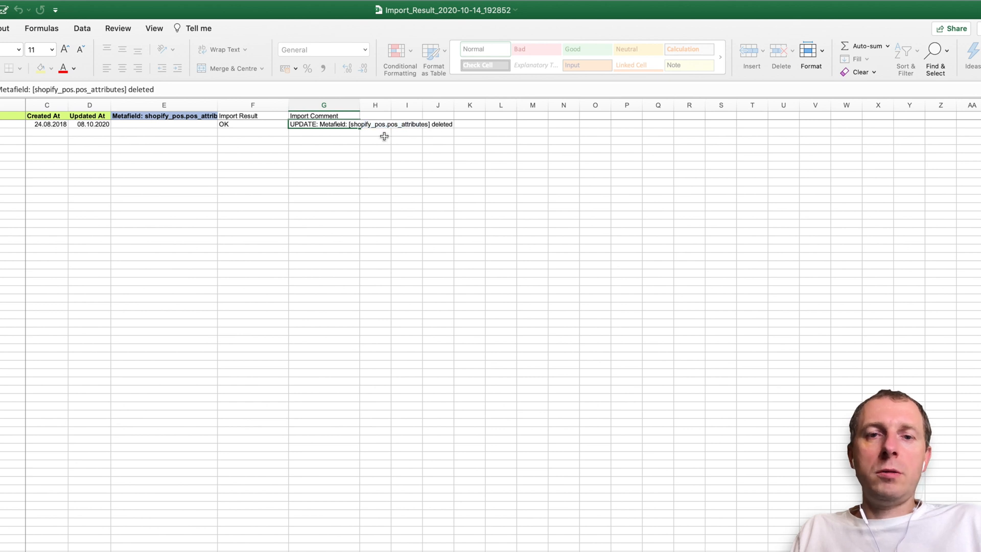
pyautogui.press('Escape')
pyautogui.click(177, 124)
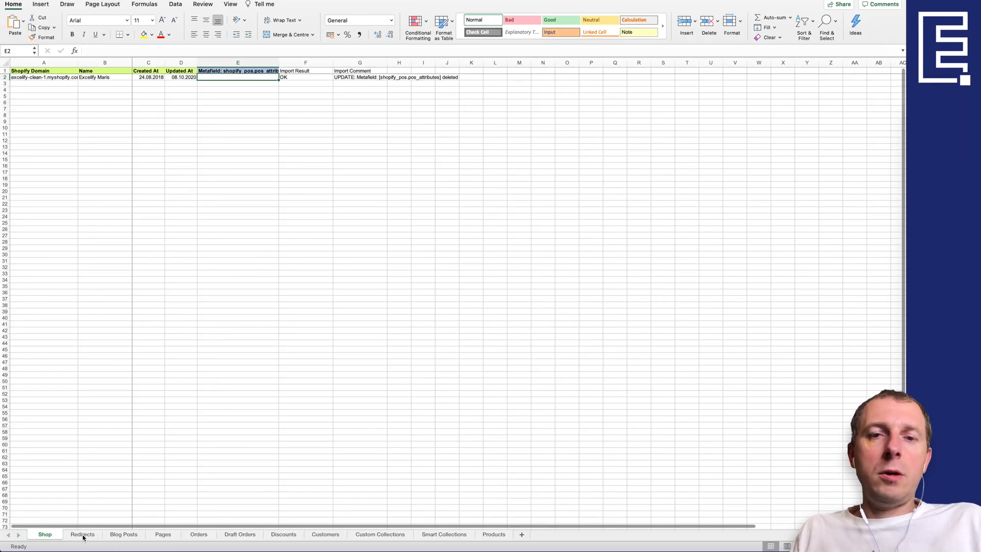
# Check the Import Result and Import Comment columns for all rows of the Redirects sheet.
pyautogui.click(83, 535)
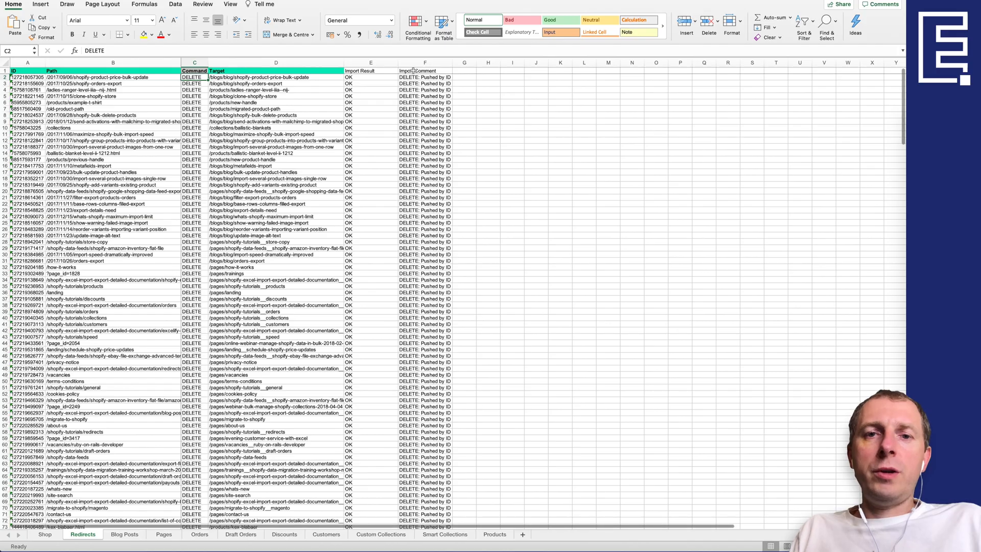
pyautogui.scroll(-10, 386, 164)
pyautogui.scroll(8, 382, 154)
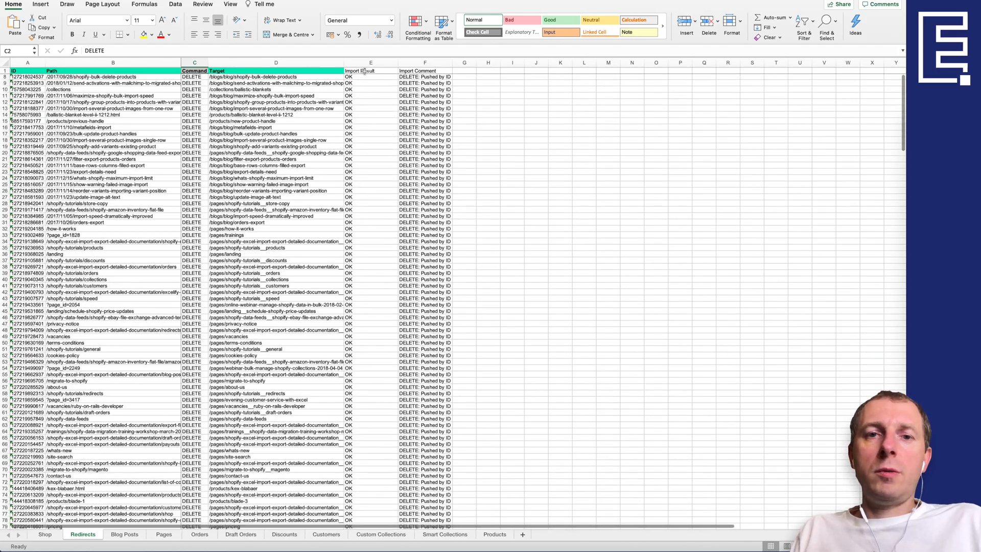
pyautogui.scroll(-10, 370, 135)
pyautogui.scroll(15, 388, 169)
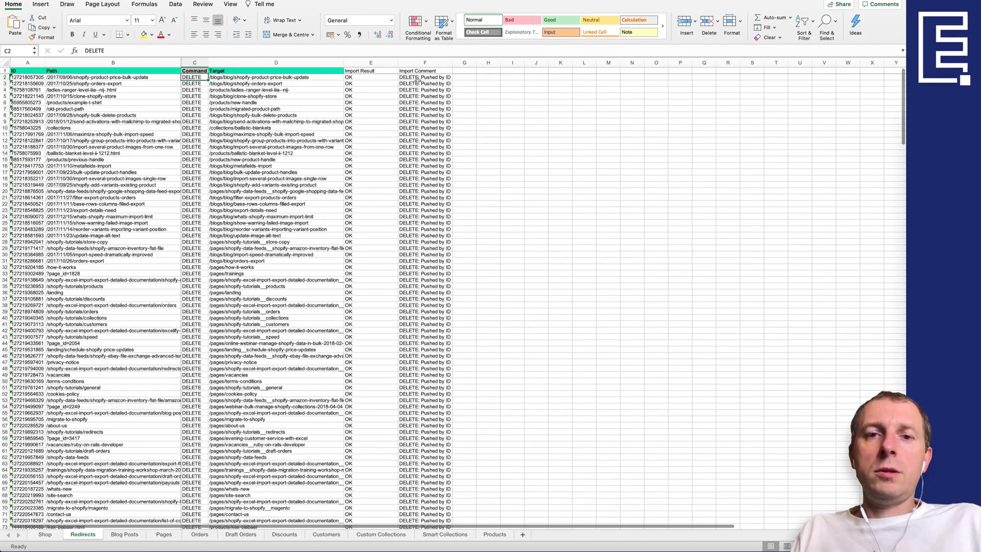
# Look through the Blog Posts and Pages sheets of the results workbook for their import outcomes.
pyautogui.click(133, 534)
pyautogui.hscroll(10, 404, 348)
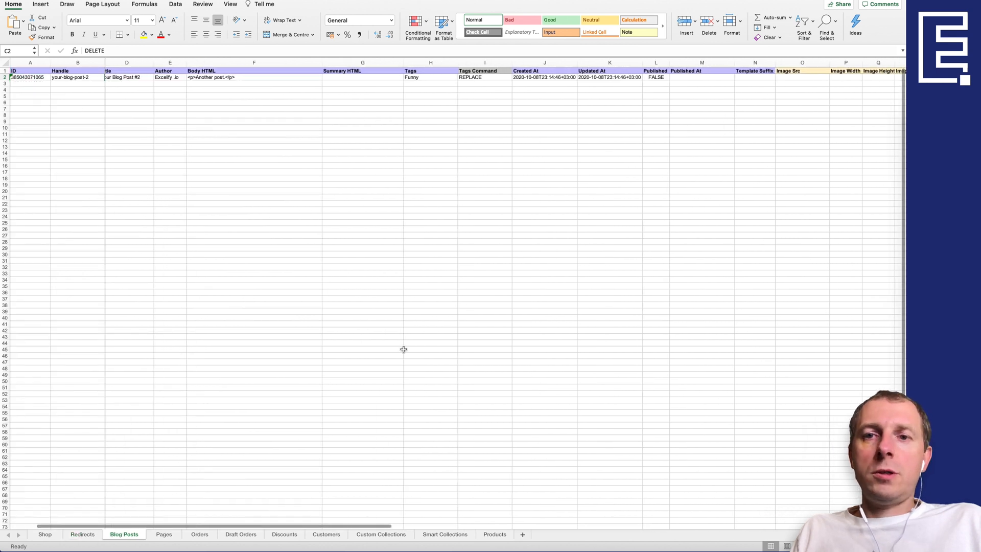
pyautogui.hscroll(-5, 398, 348)
pyautogui.click(164, 534)
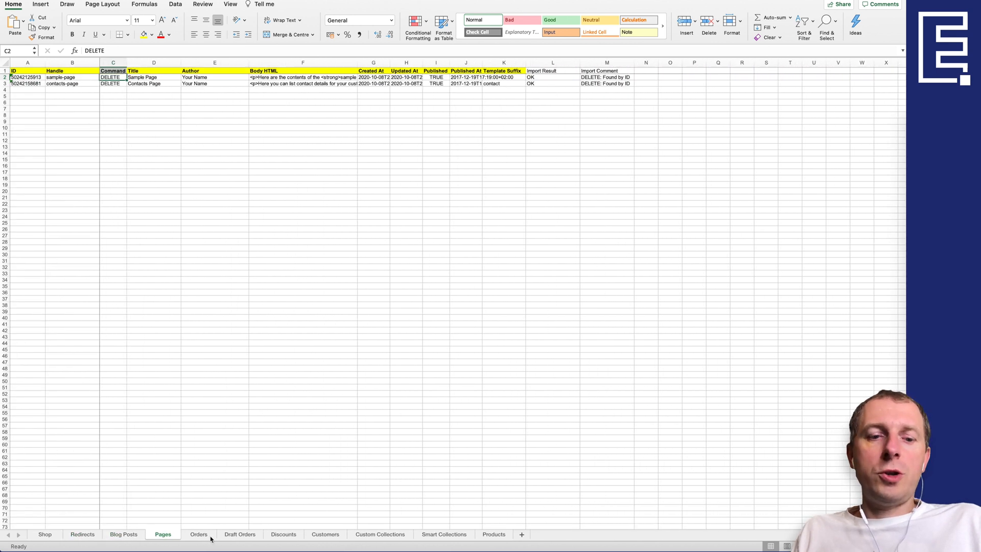
# Bring the Orders sheet's Import Result column into view and select the result cells of the two Failed orders.
pyautogui.click(205, 534)
pyautogui.hscroll(15, 452, 263)
pyautogui.hscroll(-5, 439, 263)
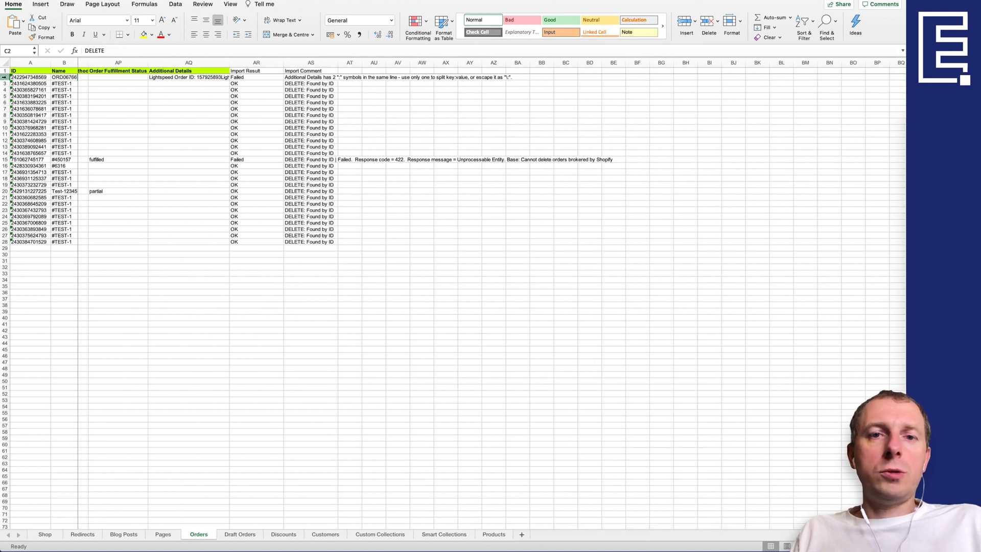
pyautogui.click(247, 78)
pyautogui.keyDown('super'); pyautogui.click(244, 159); pyautogui.keyUp('super')
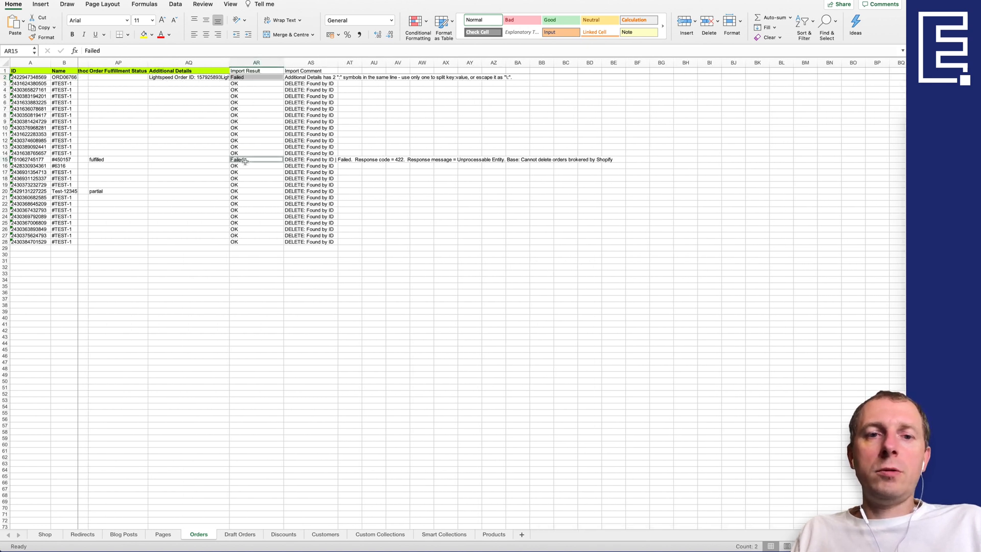
# Check the Import Result and Import Comment columns down the Draft Orders sheet.
pyautogui.click(241, 534)
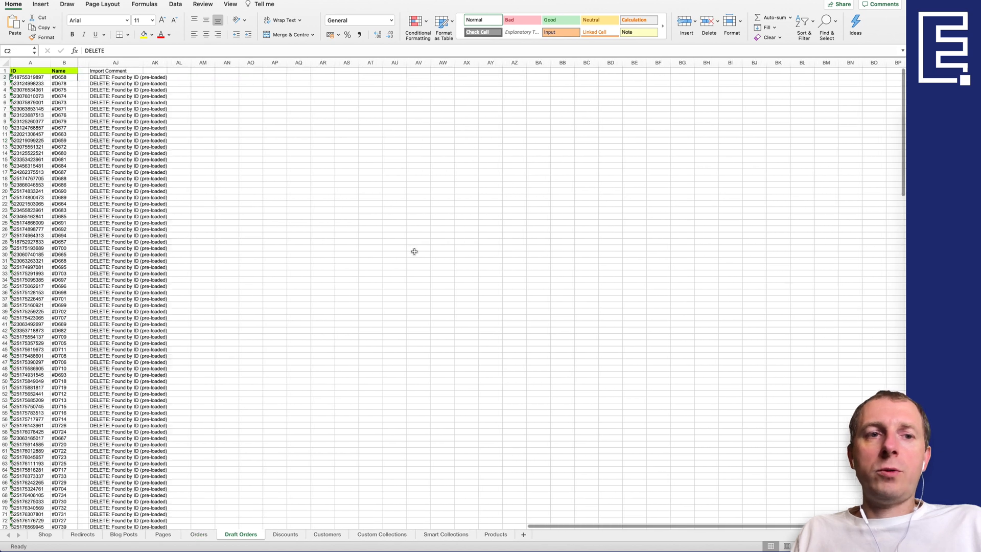
pyautogui.scroll(-10, 401, 270)
pyautogui.scroll(10, 394, 276)
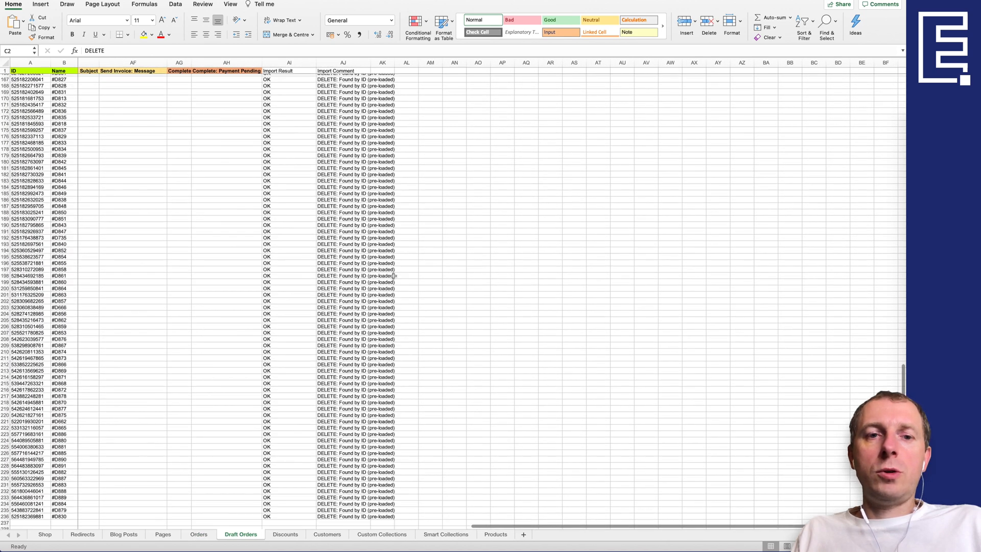
# Examine the Import Comment of the two failed customers in rows 2 and 3 of the Customers sheet.
pyautogui.click(323, 534)
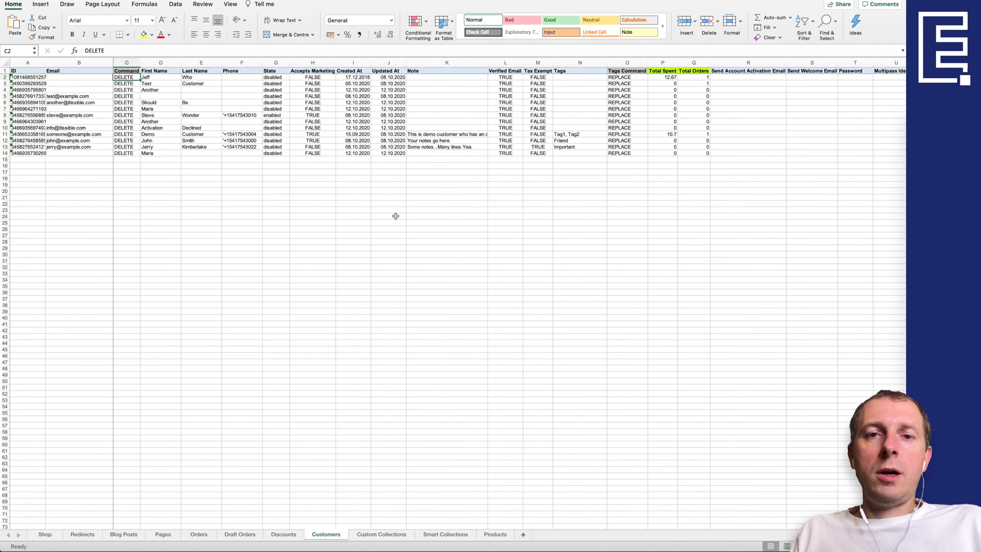
pyautogui.hscroll(10, 397, 215)
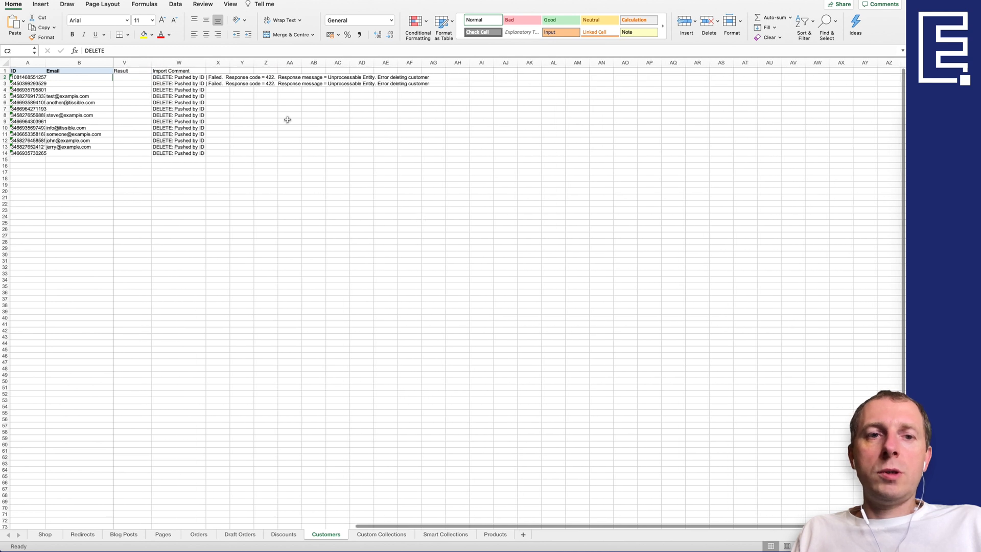
pyautogui.moveTo(4, 78); pyautogui.dragTo(4, 84)
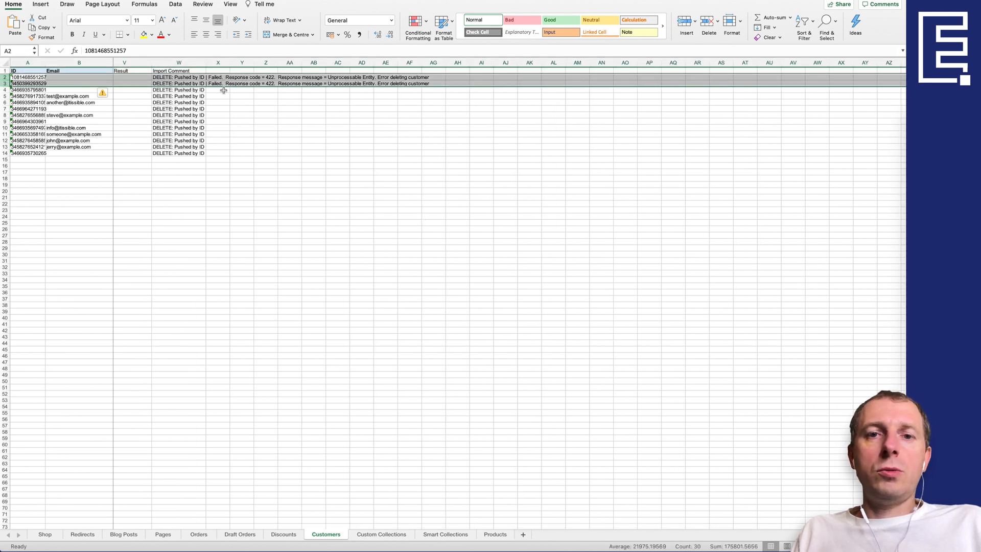
pyautogui.click(187, 77)
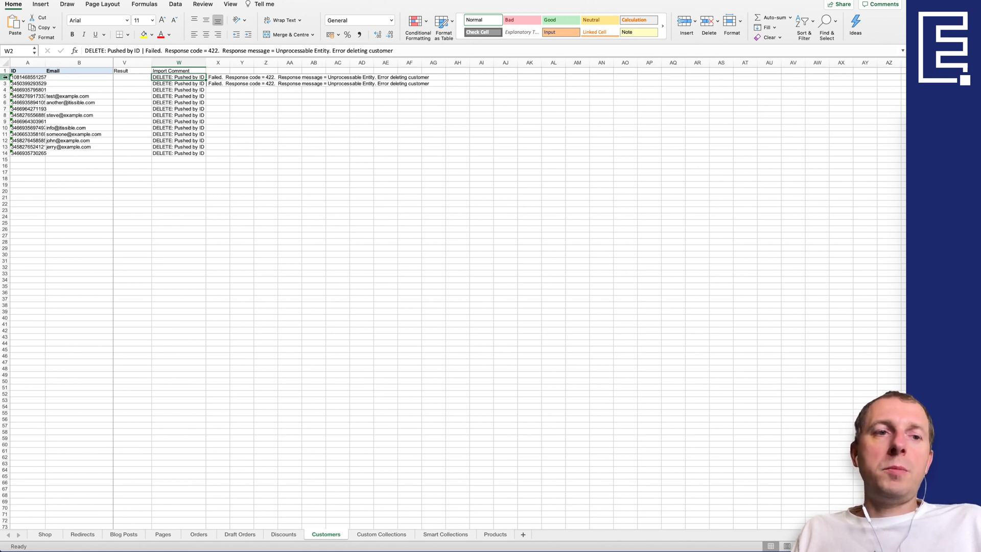
pyautogui.moveTo(5, 78); pyautogui.dragTo(4, 83)
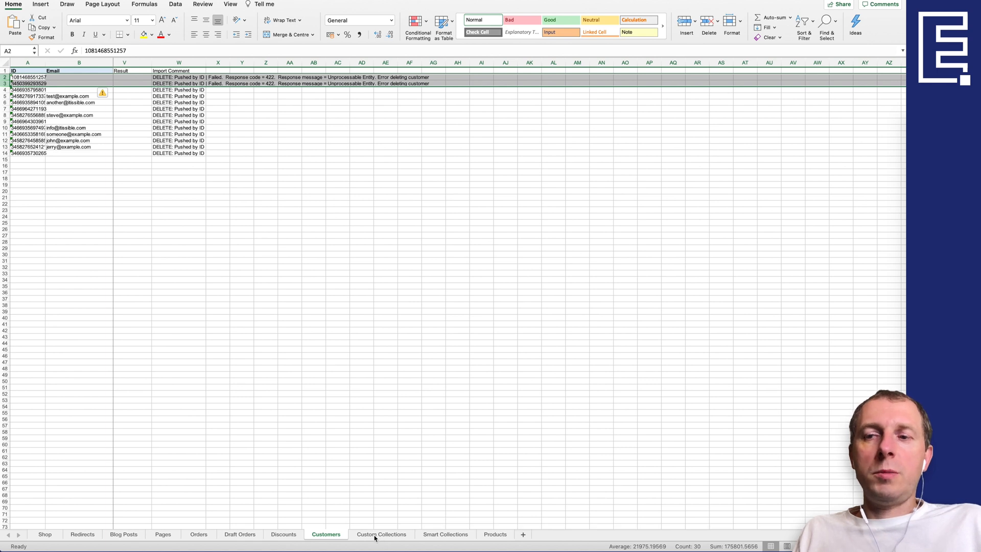
# Switch back to the Shopify admin and open the store's Orders list in a new browser tab.
pyautogui.click(903, 159)
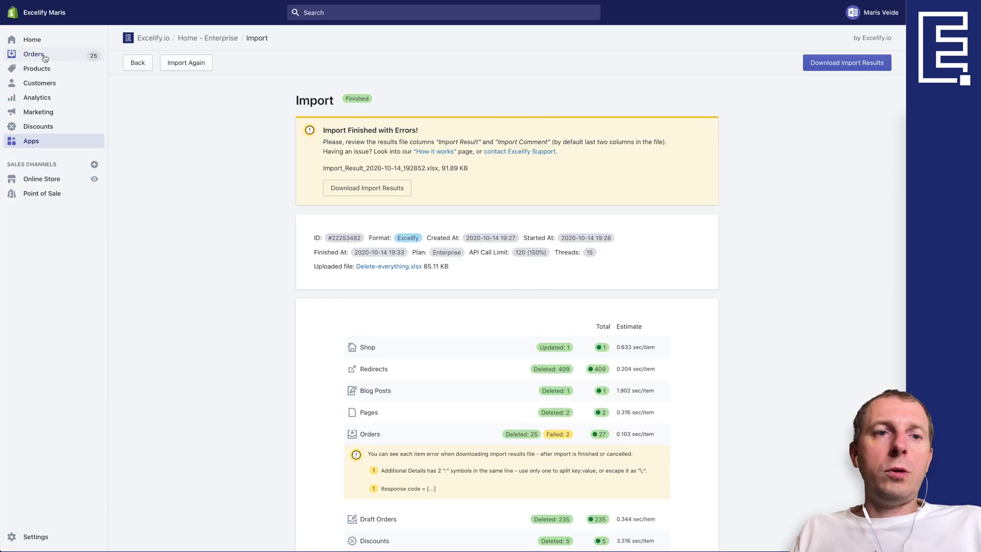
pyautogui.keyDown('super'); pyautogui.click(45, 57); pyautogui.keyUp('super')
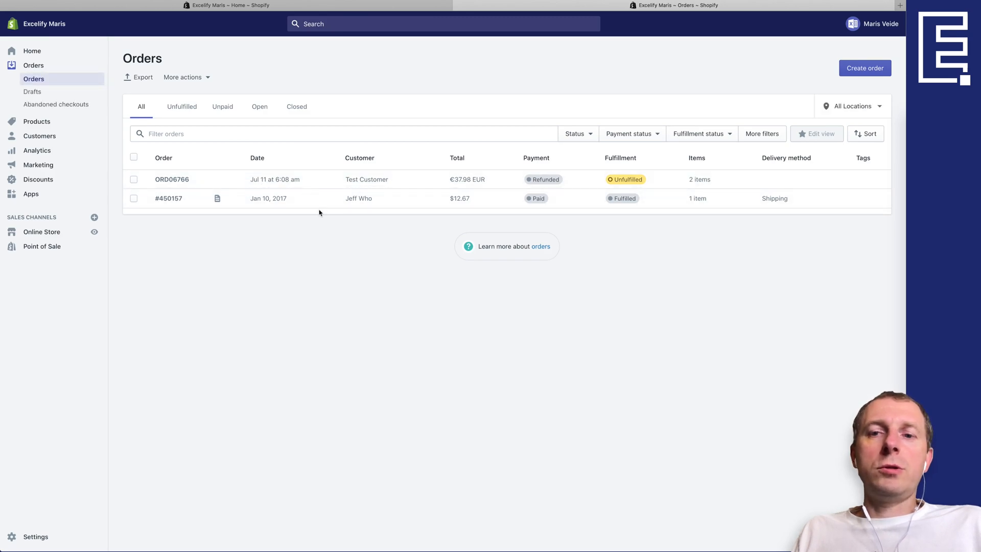
# Check the store's draft orders, all products, collections and customers lists for remaining records.
pyautogui.click(43, 92)
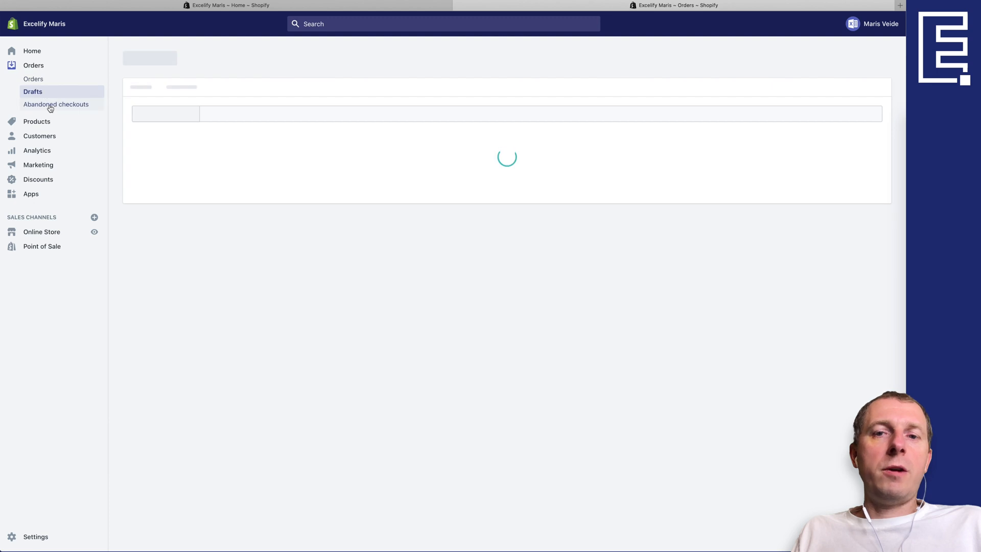
pyautogui.click(44, 123)
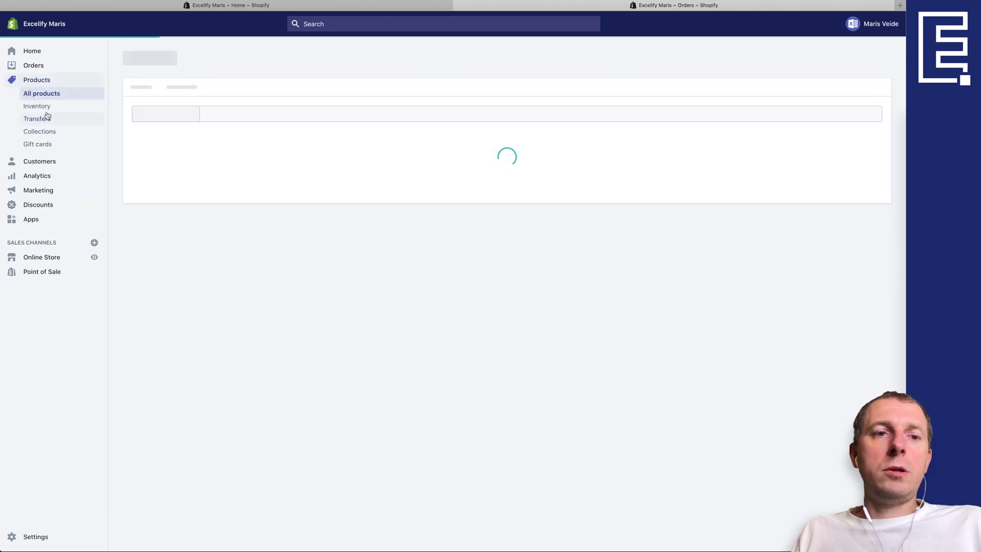
pyautogui.click(49, 134)
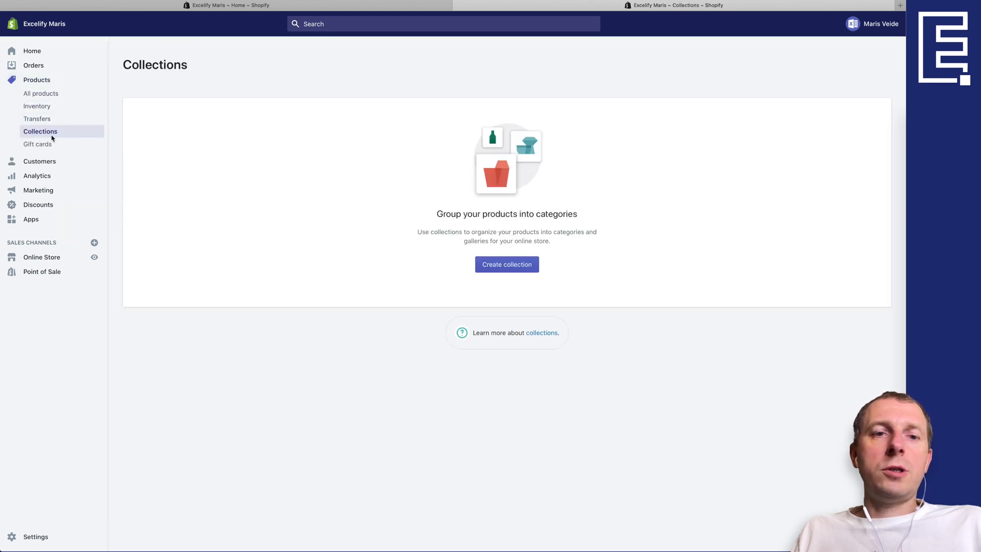
pyautogui.click(52, 162)
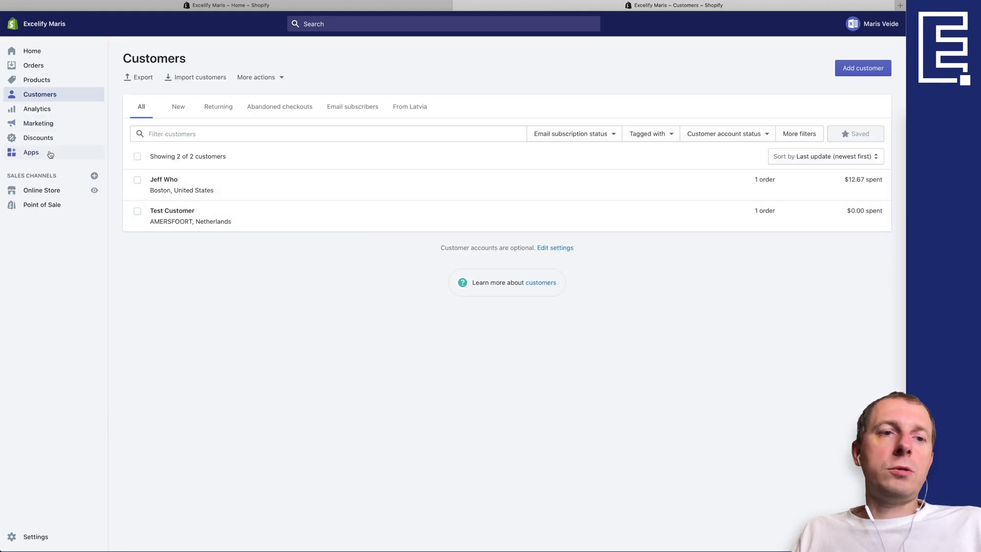
# Check the online store's blog posts, pages and navigation menus for leftover content and return to the admin home page.
pyautogui.click(42, 190)
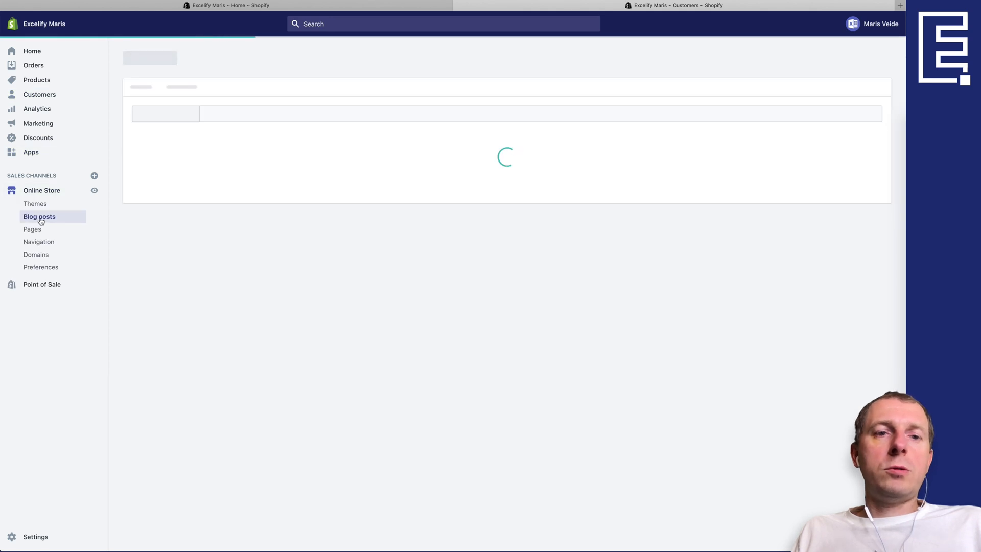
pyautogui.click(38, 230)
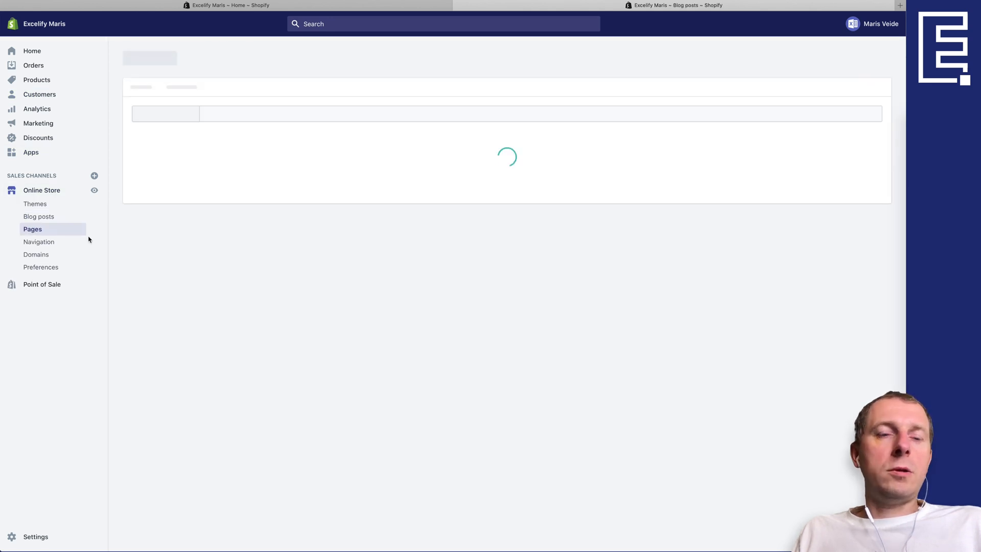
pyautogui.click(47, 243)
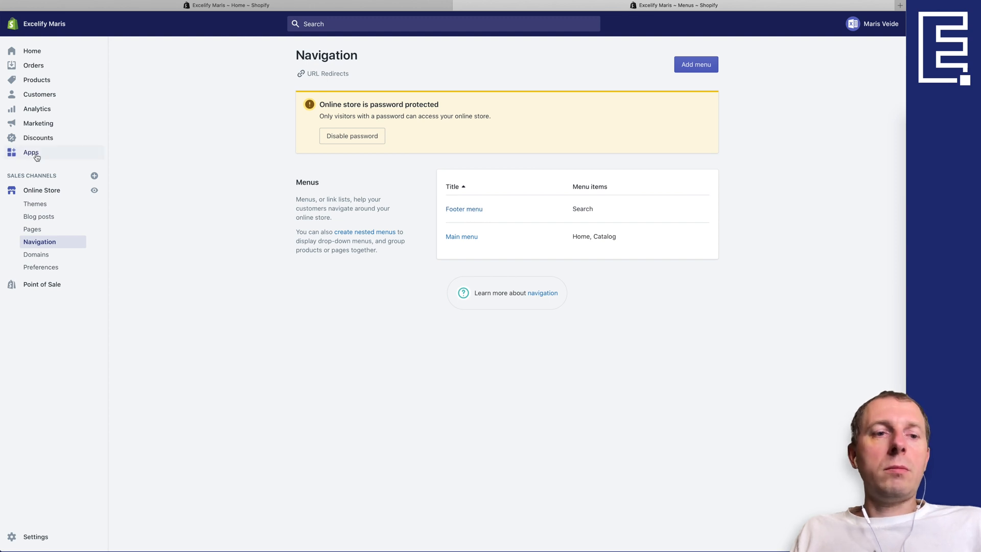
pyautogui.click(34, 55)
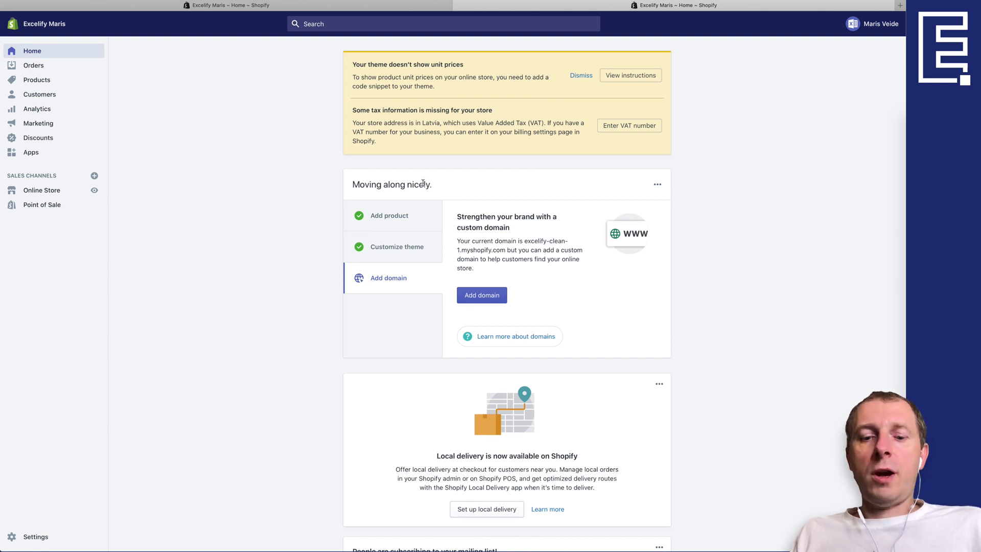
# Open excelify.io in a new browser tab and show the website's Knowledge resources.
pyautogui.press('super+t')
pyautogui.write('excelify.io')
pyautogui.press('Return')
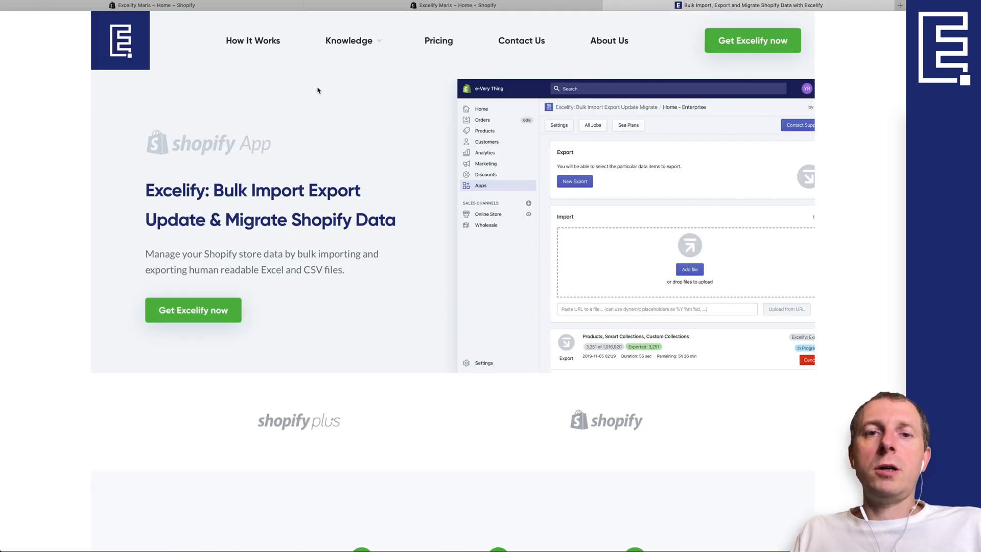
pyautogui.moveTo(345, 49)
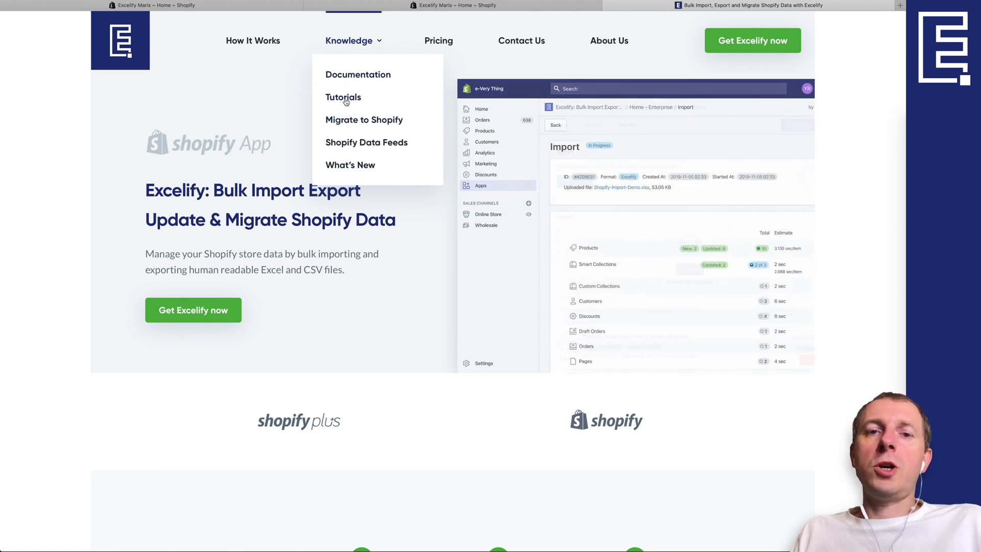
# Open the Excelify website's Contact Us page and review the chat, Slack and e-mail support options.
pyautogui.click(522, 46)
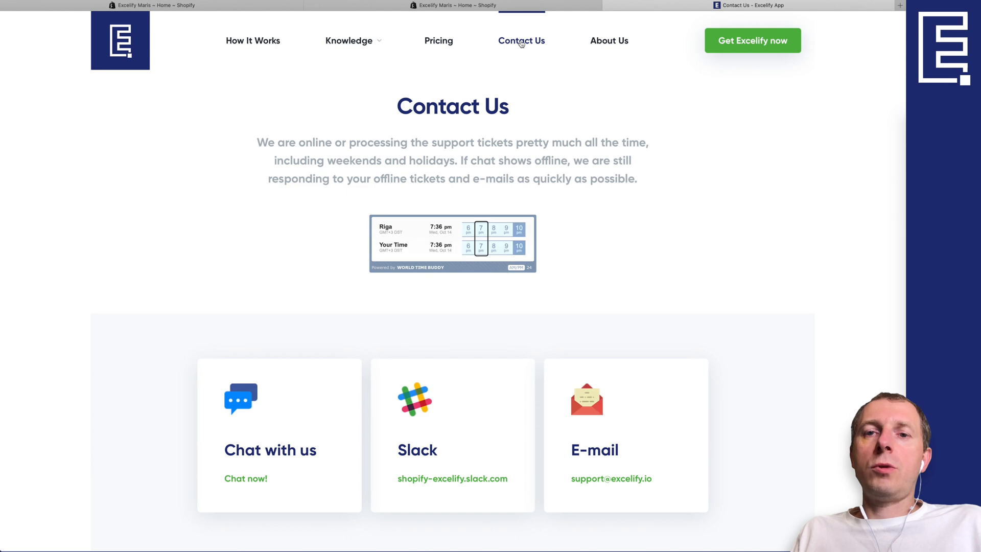
pyautogui.scroll(-1, 355, 226)
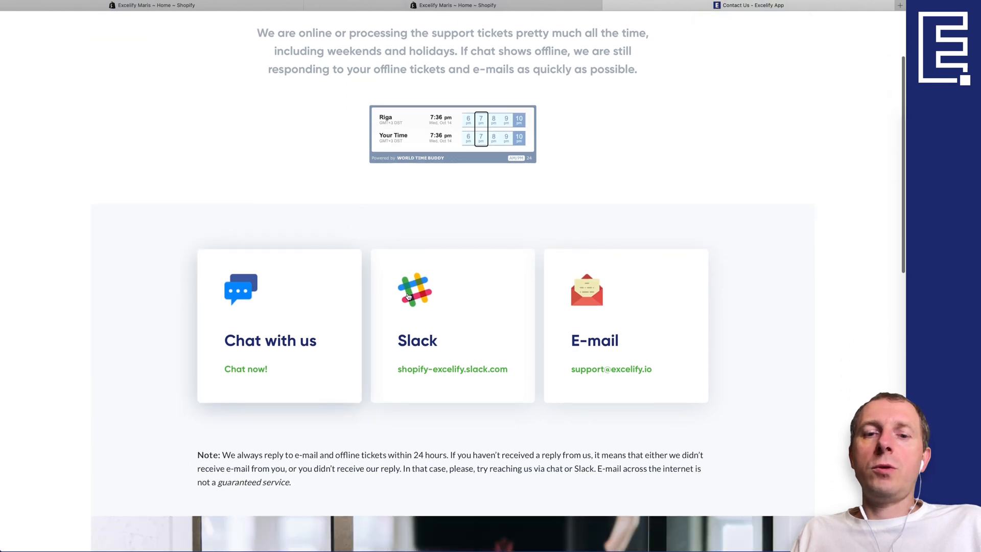
pyautogui.scroll(3, 543, 181)
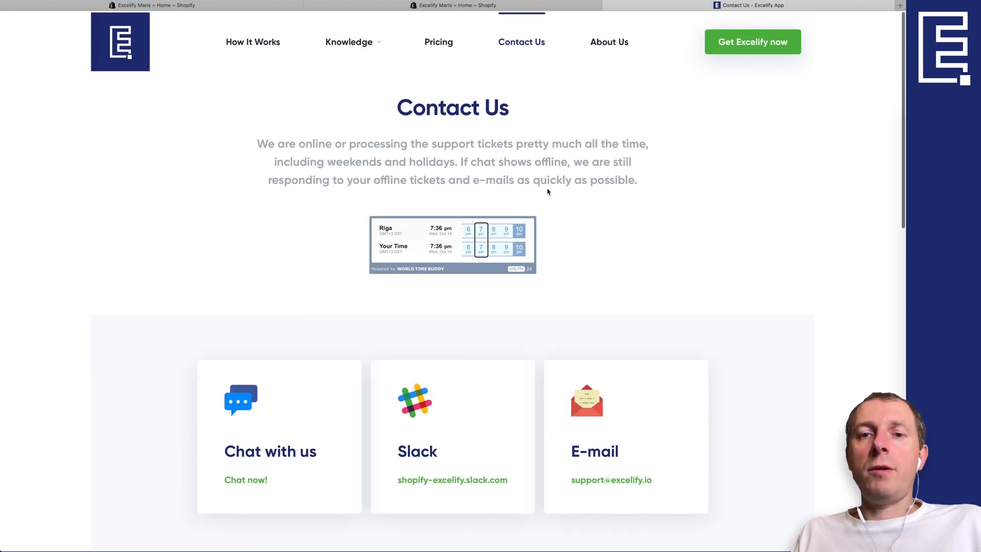